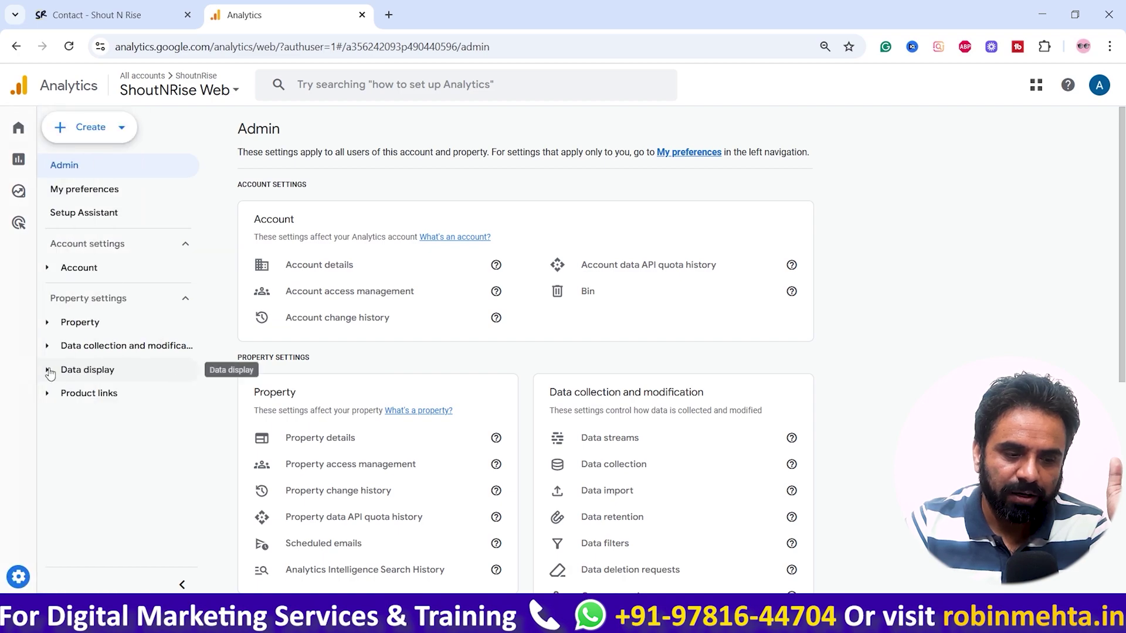
# Step: Review recent events like form_submit and page_view under Data display > Events, then start a new event
pyautogui.click(64, 370)
pyautogui.click(120, 394)
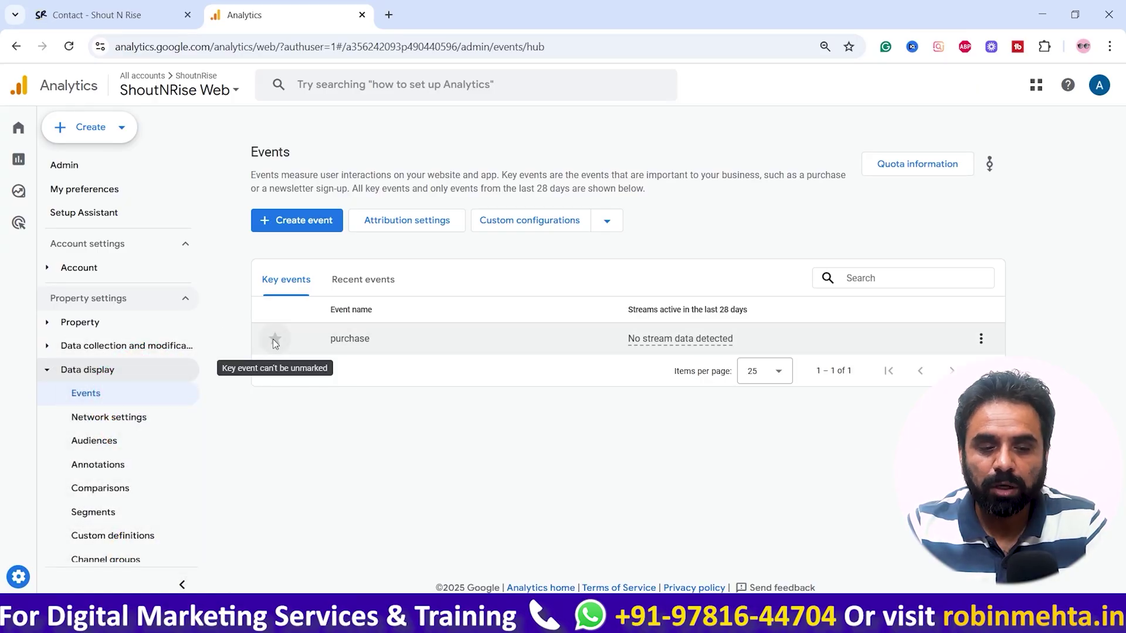
pyautogui.click(369, 284)
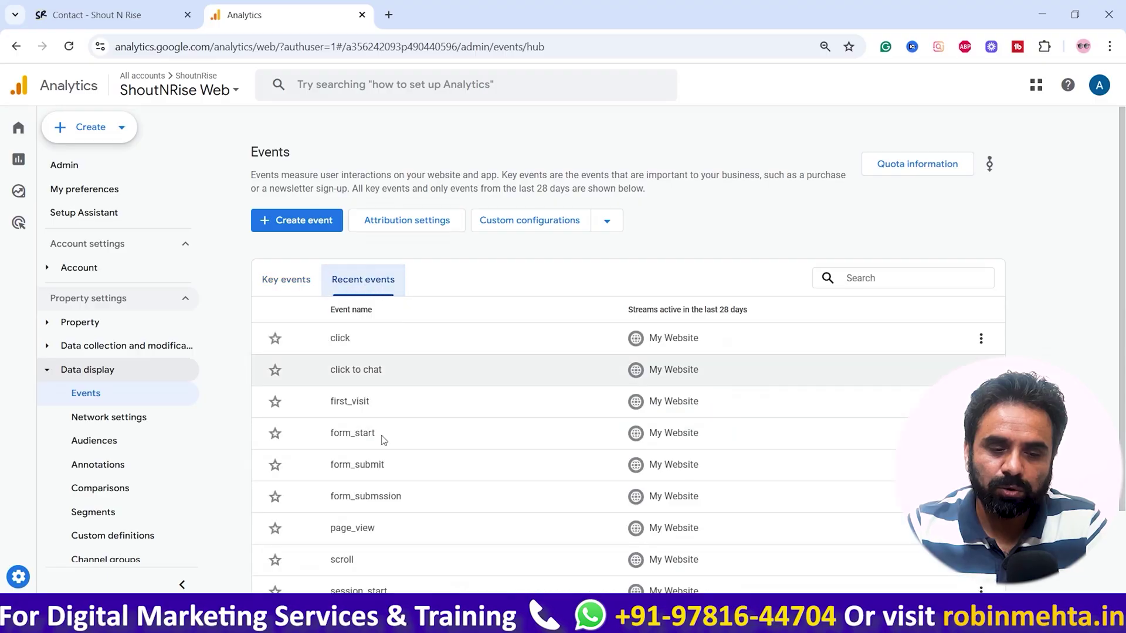
pyautogui.scroll(-2, 422, 491)
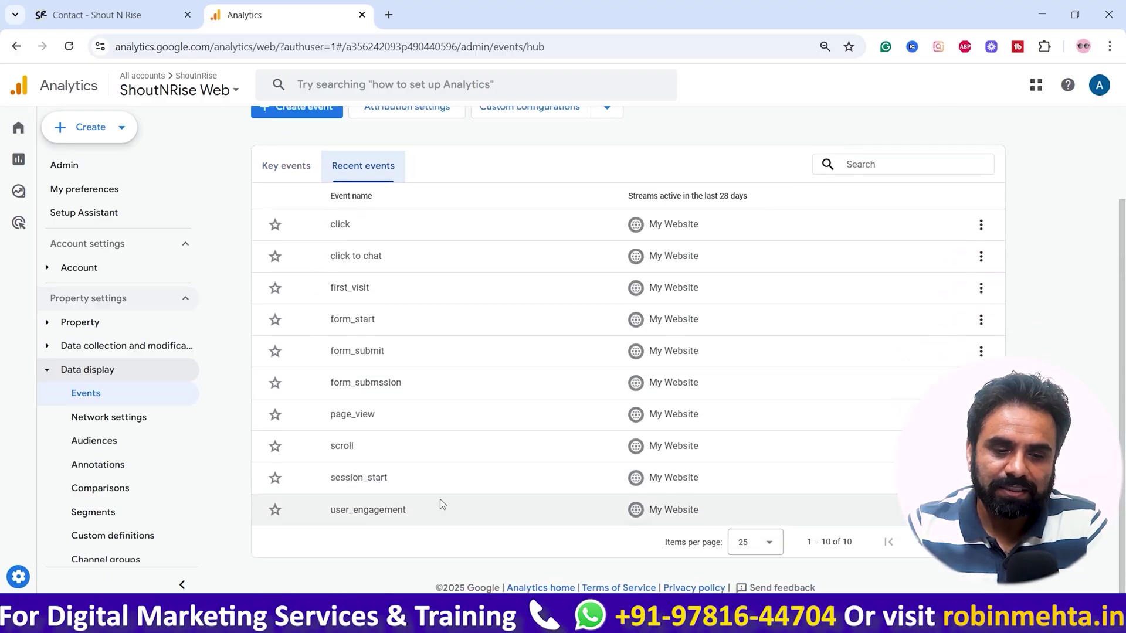
pyautogui.scroll(2, 439, 499)
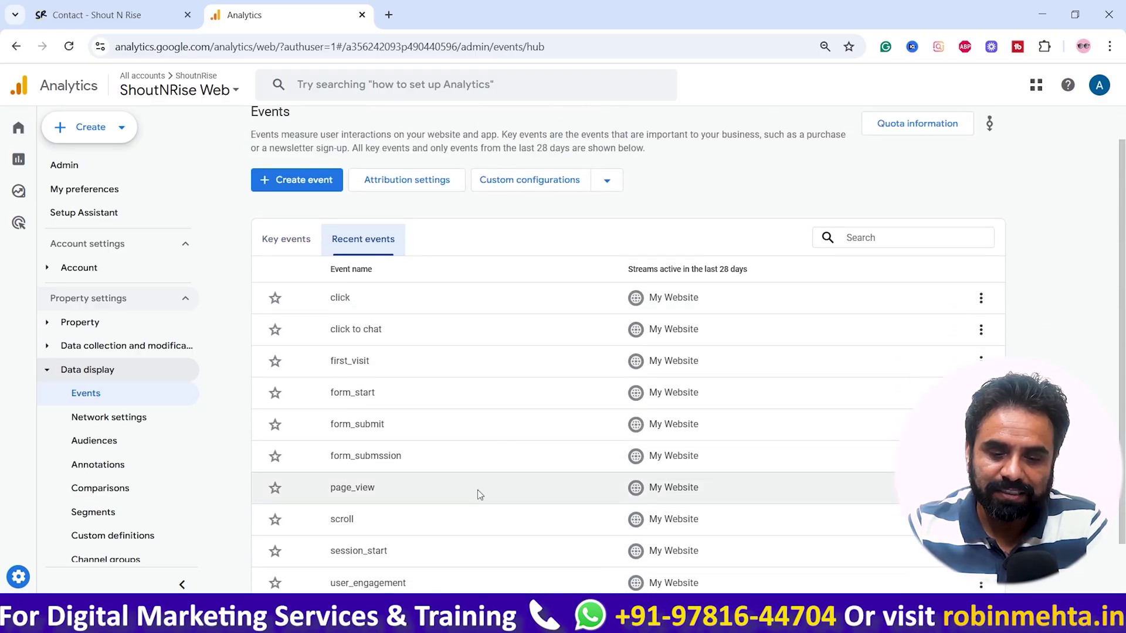
pyautogui.scroll(-2, 473, 495)
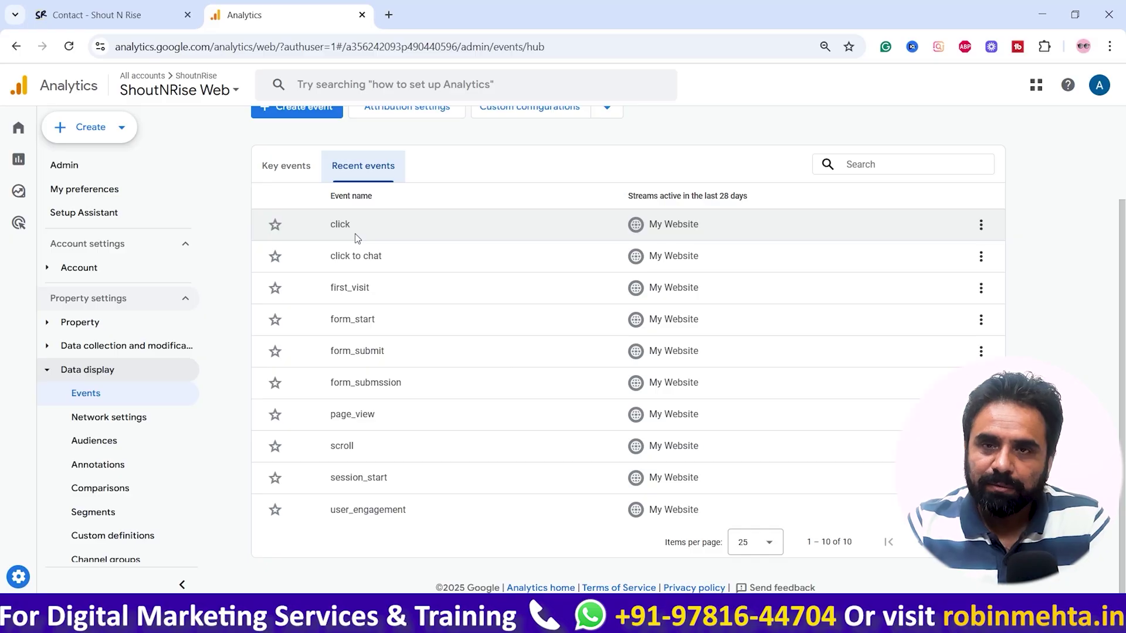
pyautogui.scroll(2, 356, 237)
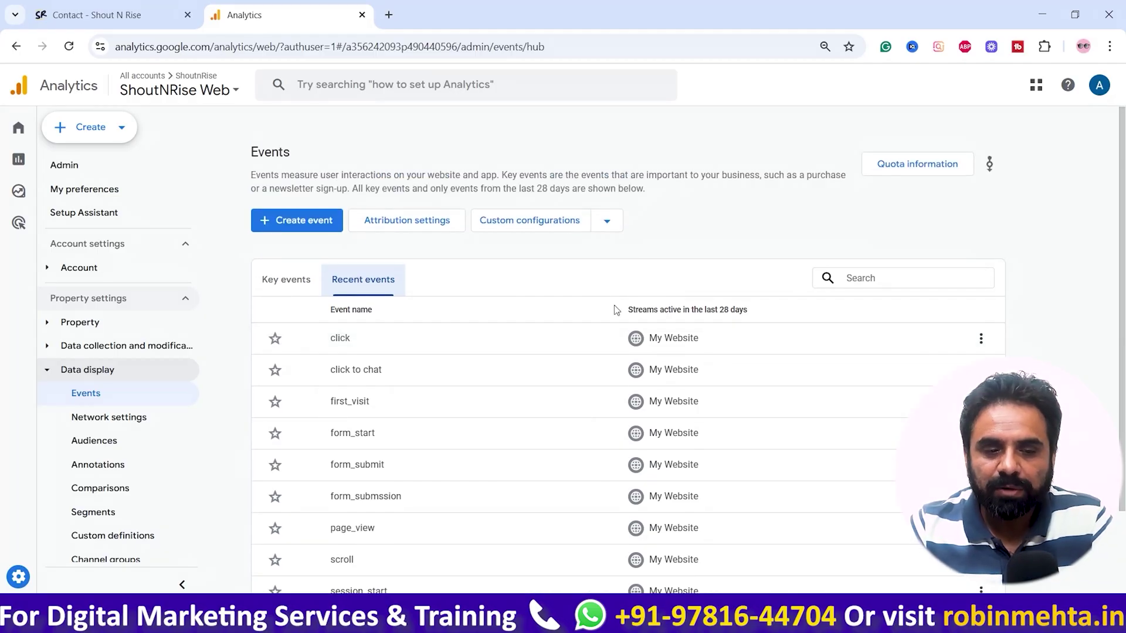
pyautogui.click(299, 220)
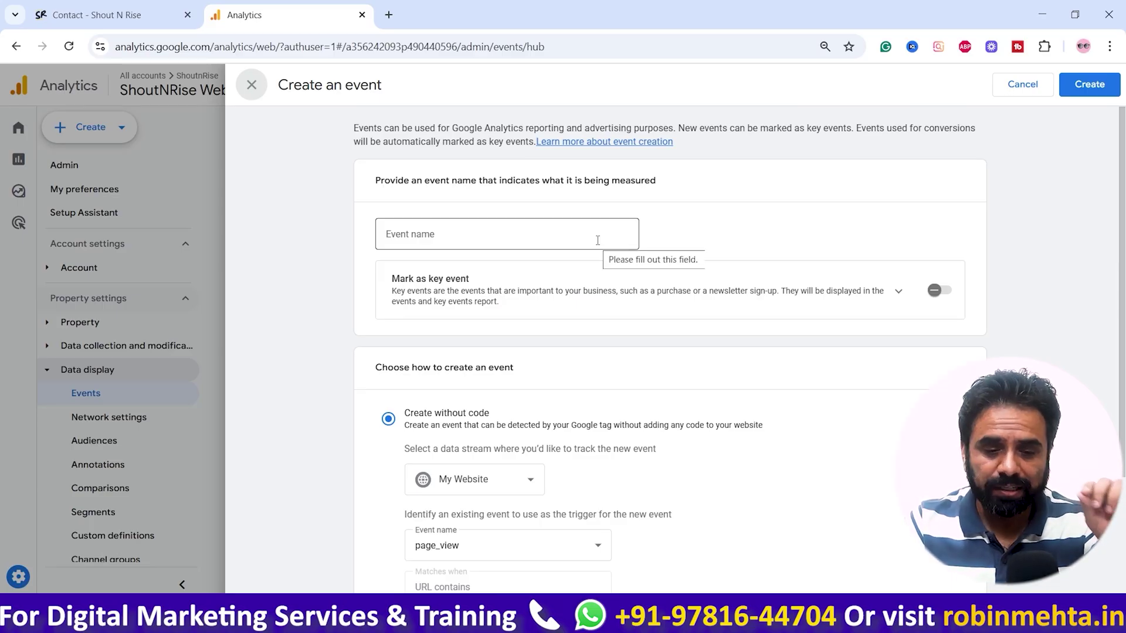
# Step: Name the new custom event contact_form_submission
pyautogui.scroll(-2, 597, 239)
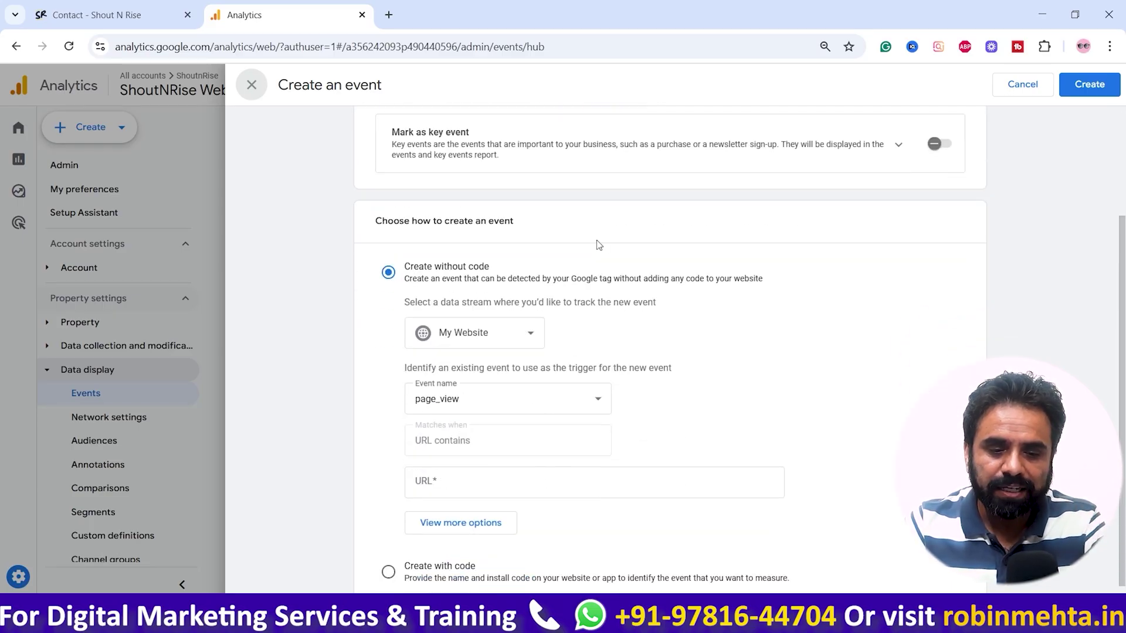
pyautogui.scroll(2, 597, 244)
pyautogui.click(515, 239)
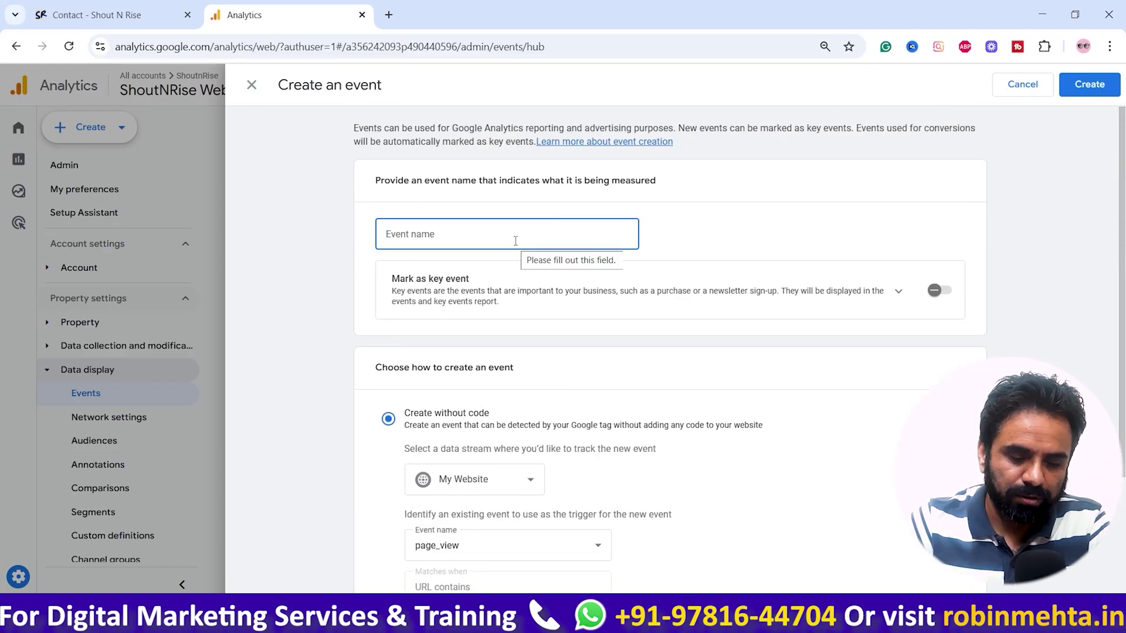
pyautogui.write('contact_form_')
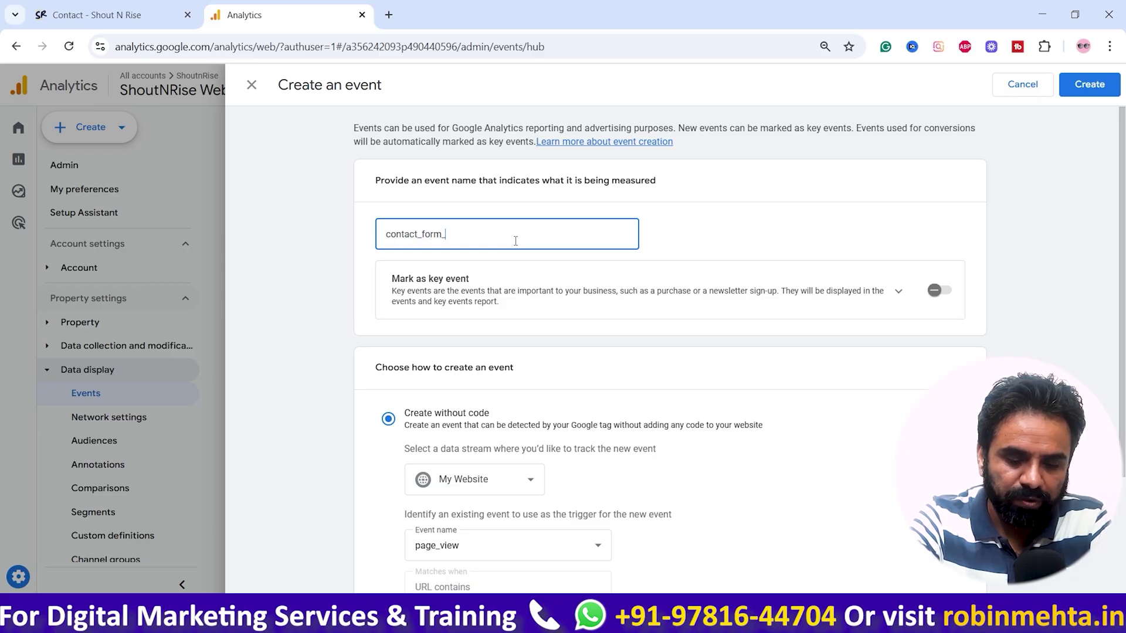
pyautogui.write('ssion')
pyautogui.hotkey('ctrl', 'a')
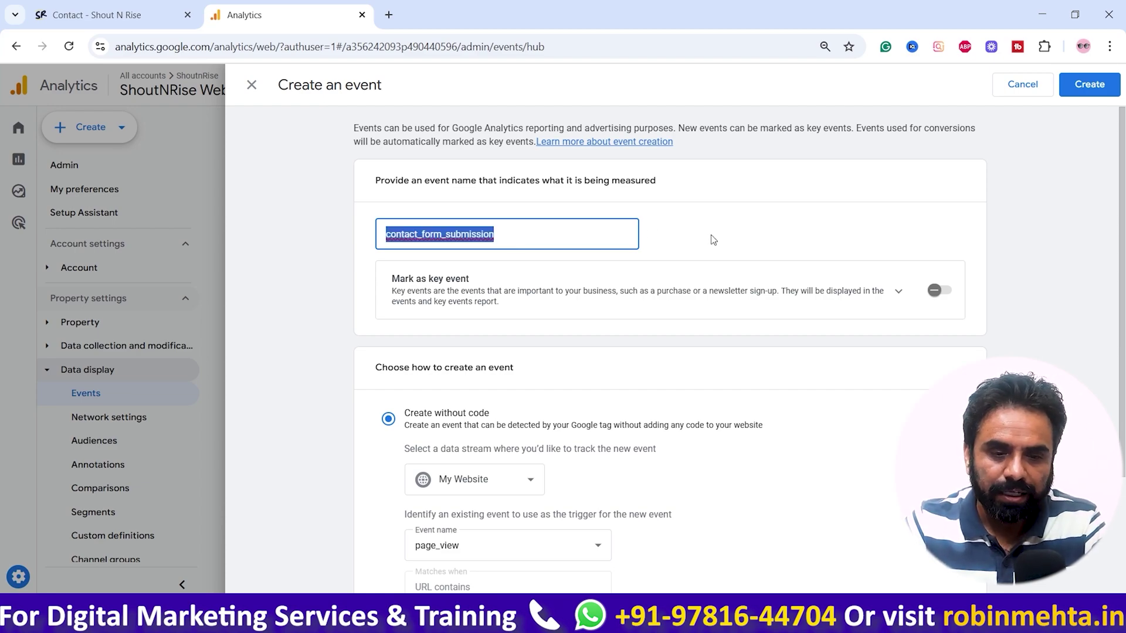
# Step: Set form_submit as the trigger event and move into the empty URL field
pyautogui.scroll(-3, 713, 240)
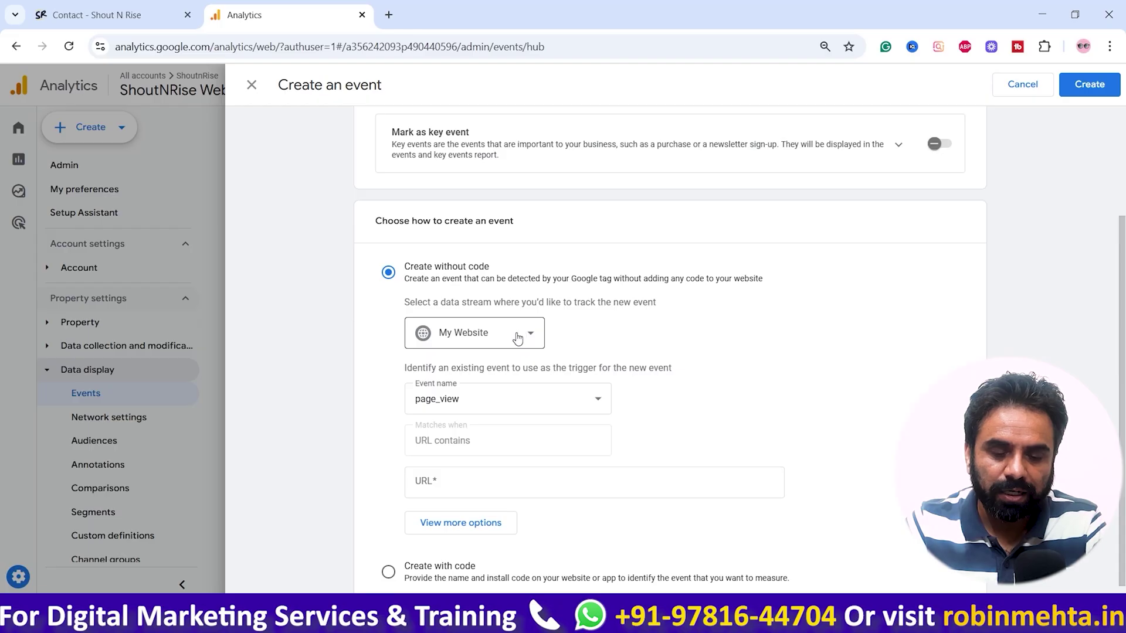
pyautogui.click(529, 402)
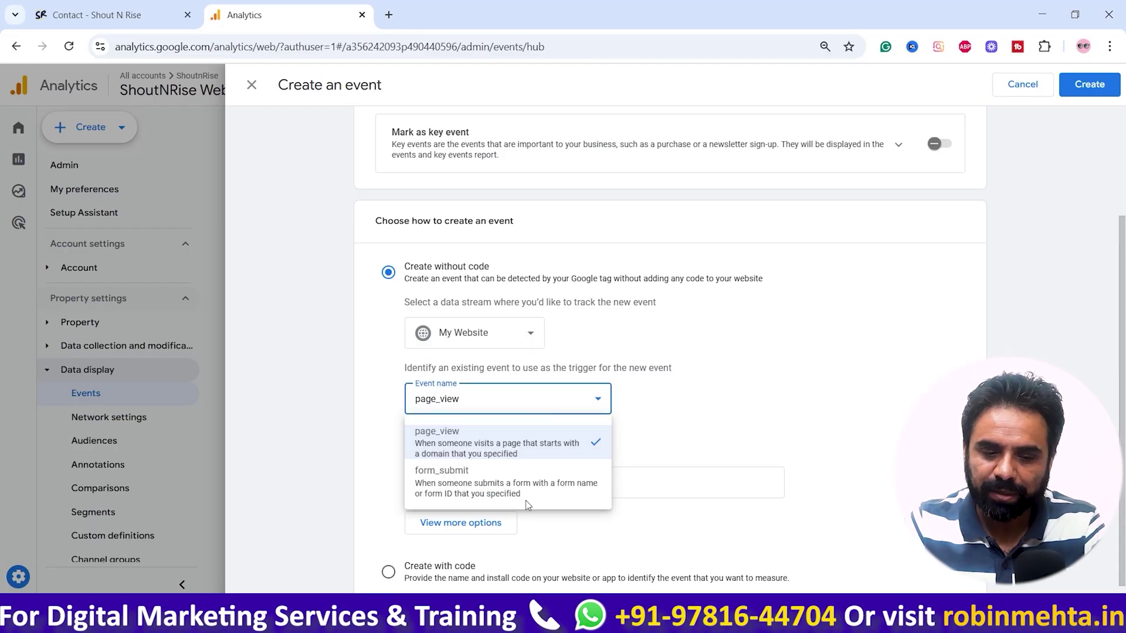
pyautogui.click(539, 494)
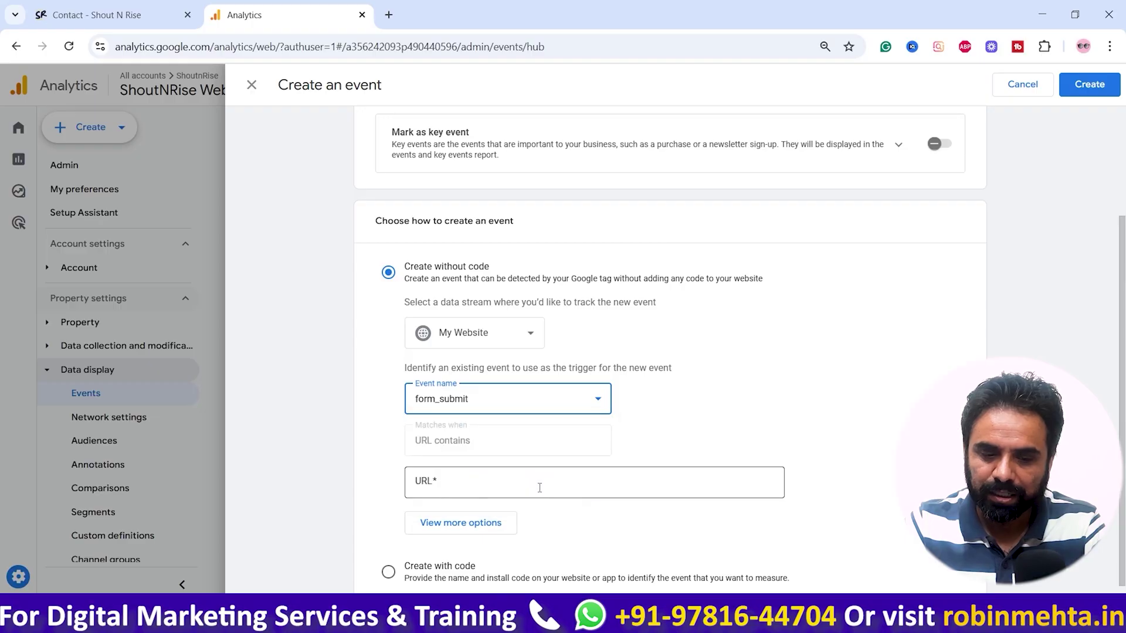
pyautogui.scroll(1, 564, 496)
pyautogui.scroll(-2, 513, 479)
pyautogui.click(504, 460)
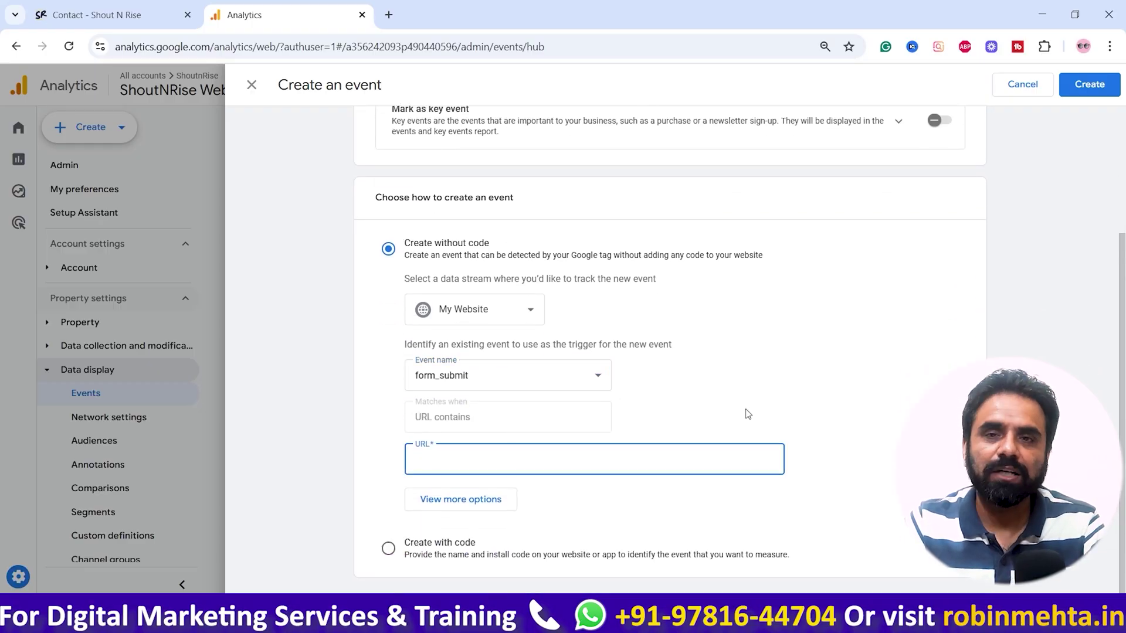
# Step: After checking the contact page URL, switch the trigger back to page_view and expand View more options
pyautogui.click(98, 13)
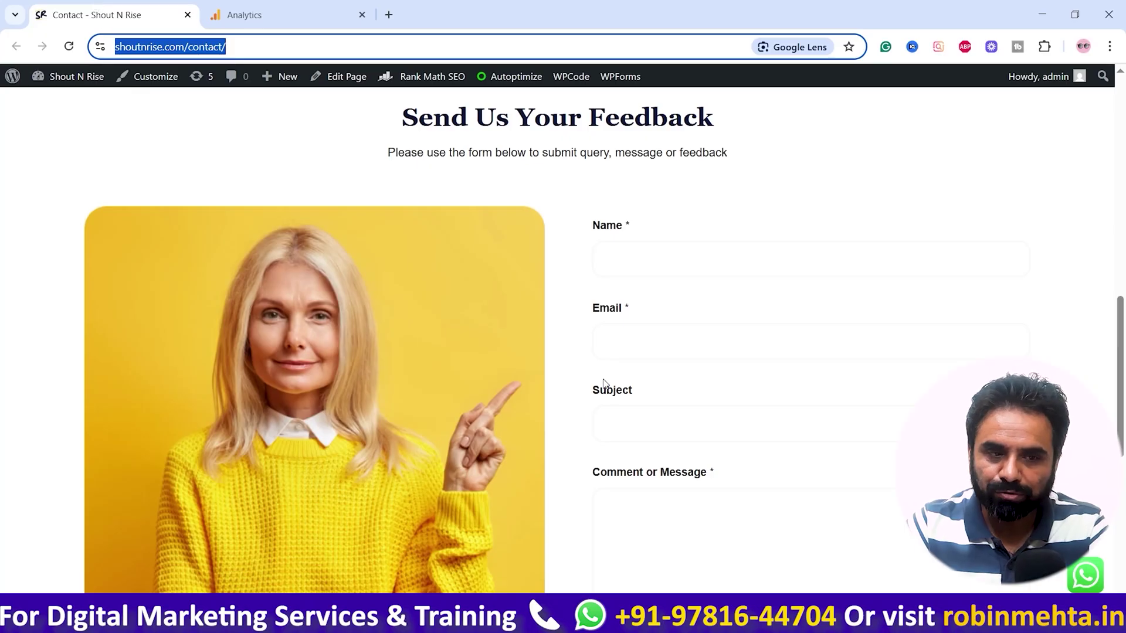
pyautogui.click(315, 7)
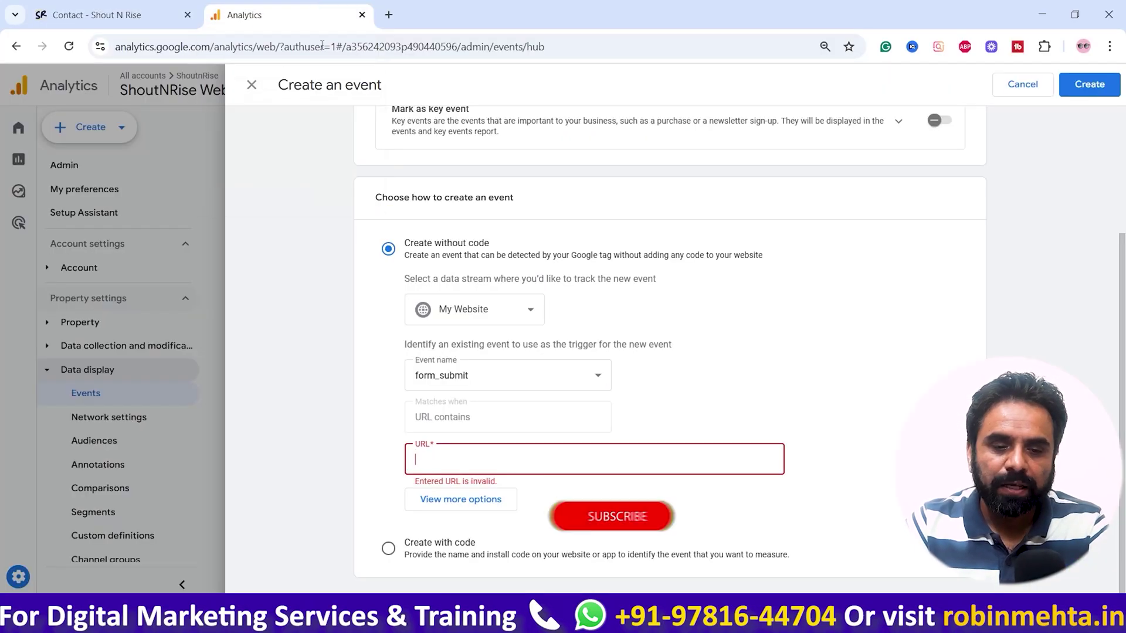
pyautogui.click(853, 394)
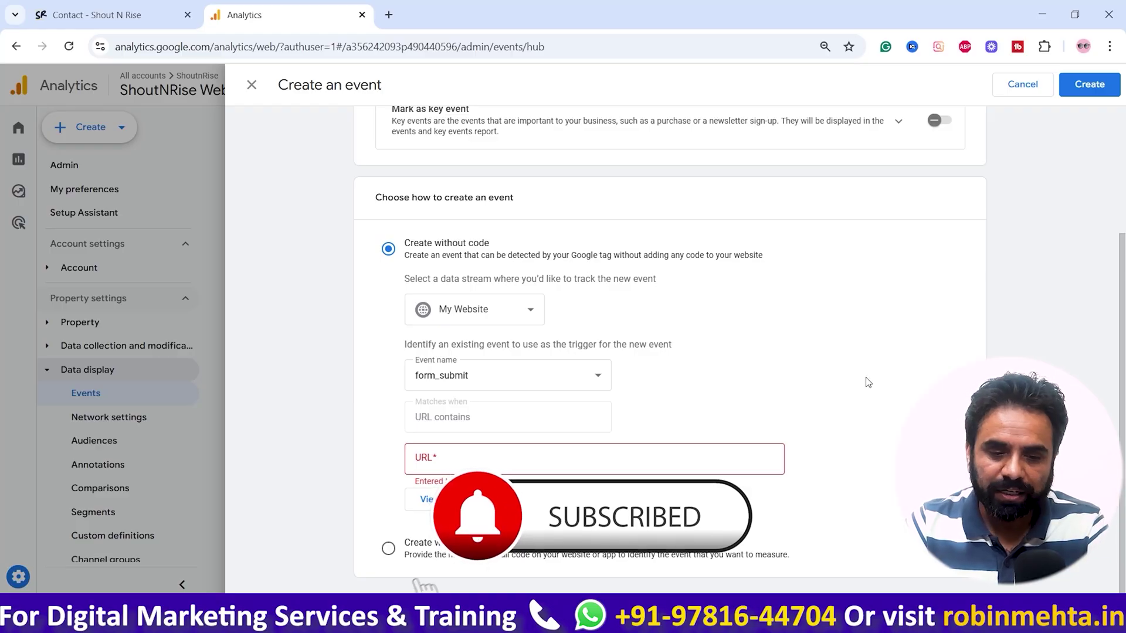
pyautogui.click(563, 378)
pyautogui.click(473, 420)
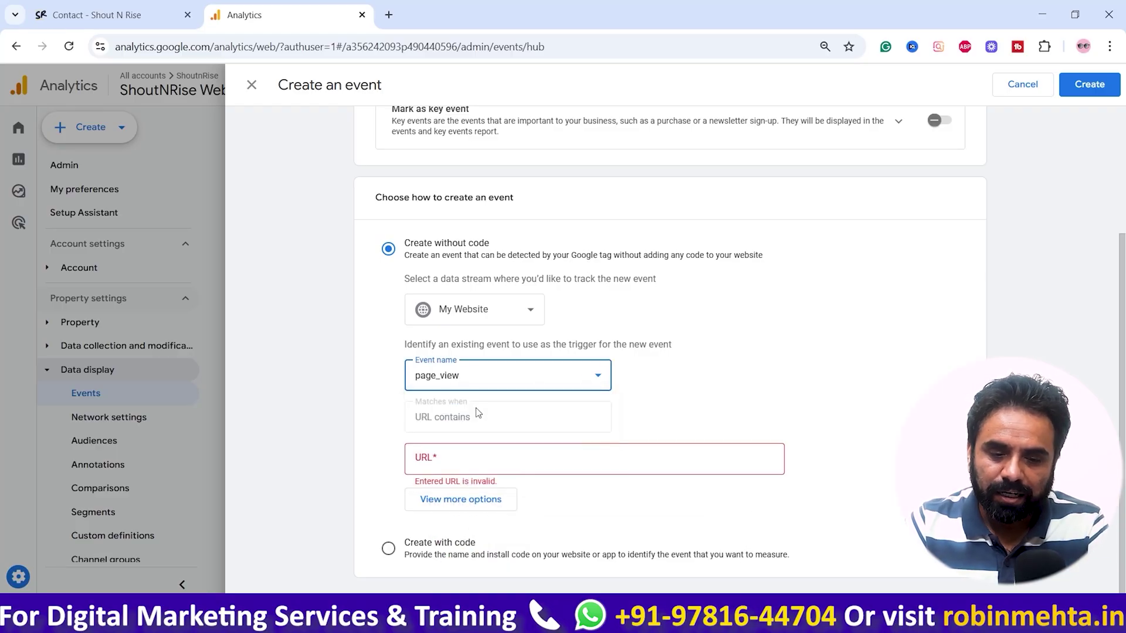
pyautogui.click(815, 426)
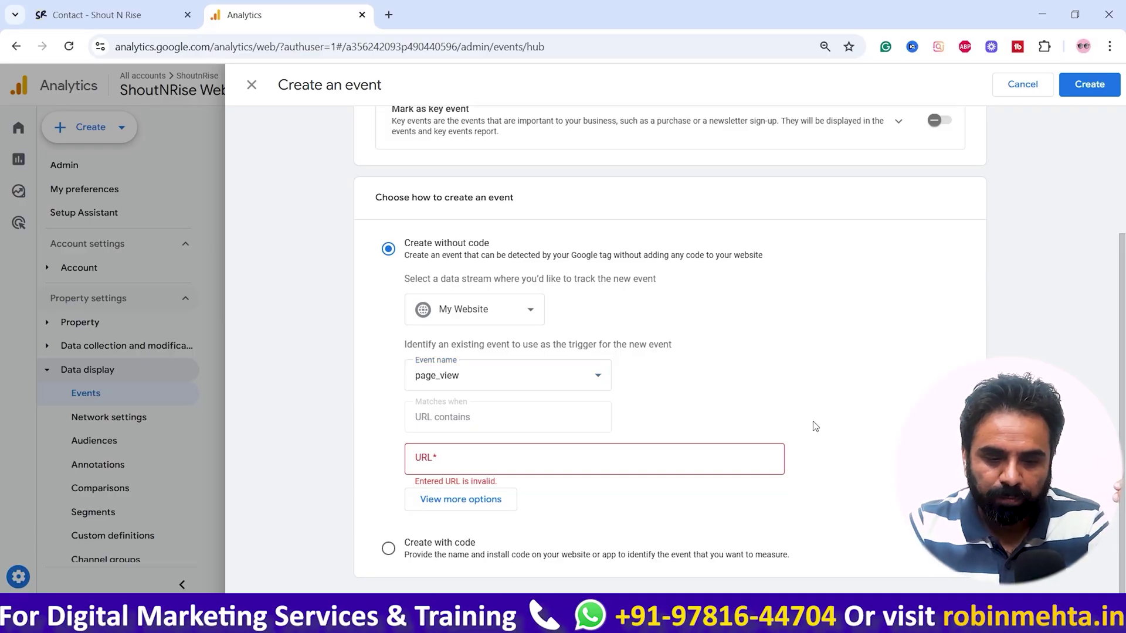
pyautogui.click(473, 501)
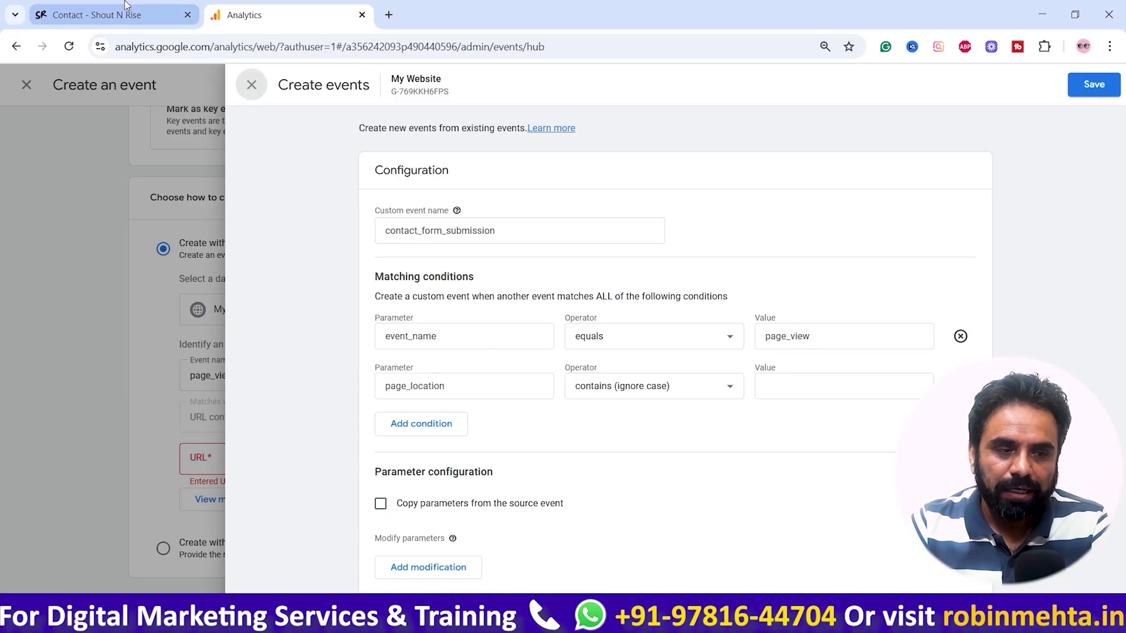
pyautogui.click(96, 15)
pyautogui.scroll(-4, 590, 397)
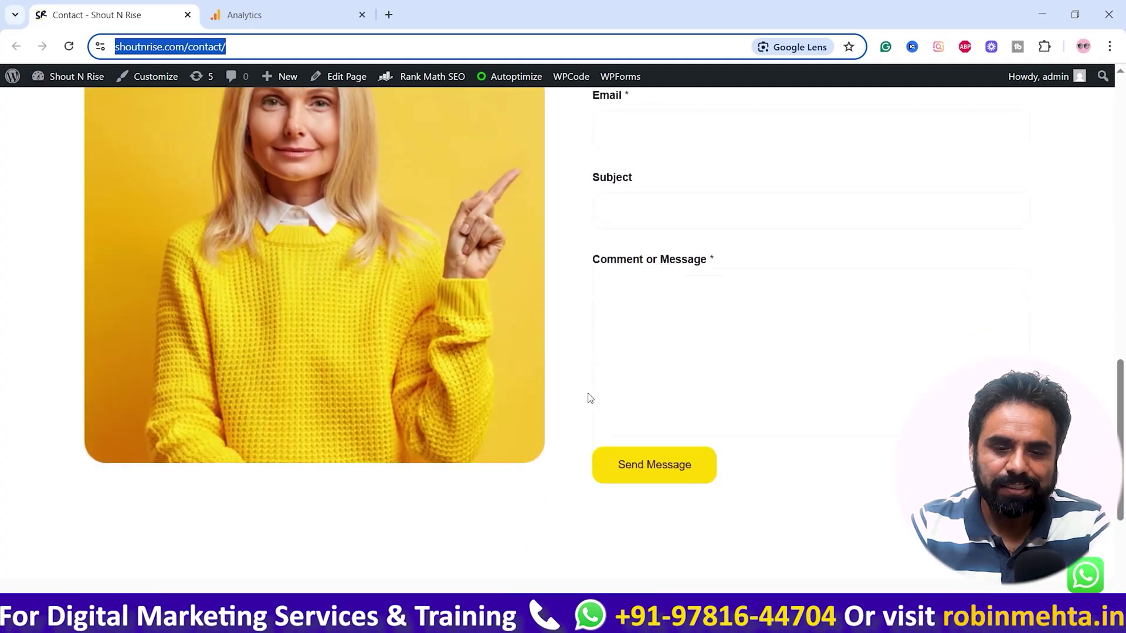
pyautogui.scroll(3, 387, 251)
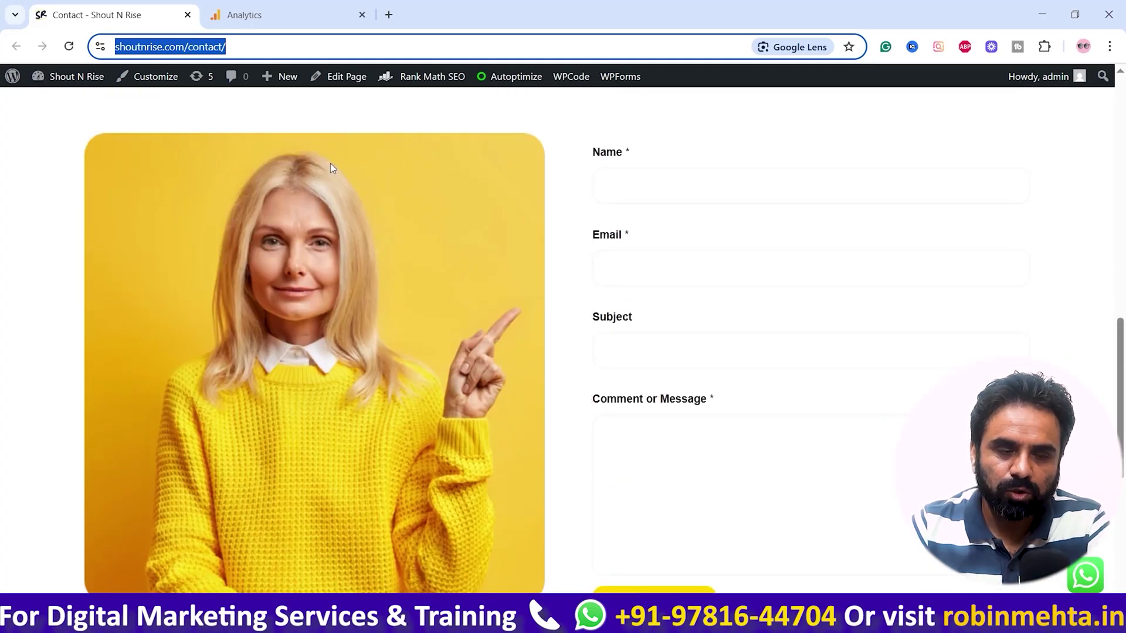
pyautogui.click(183, 47)
pyautogui.moveTo(220, 50); pyautogui.dragTo(48, 46)
pyautogui.hotkey('ctrl', 'c')
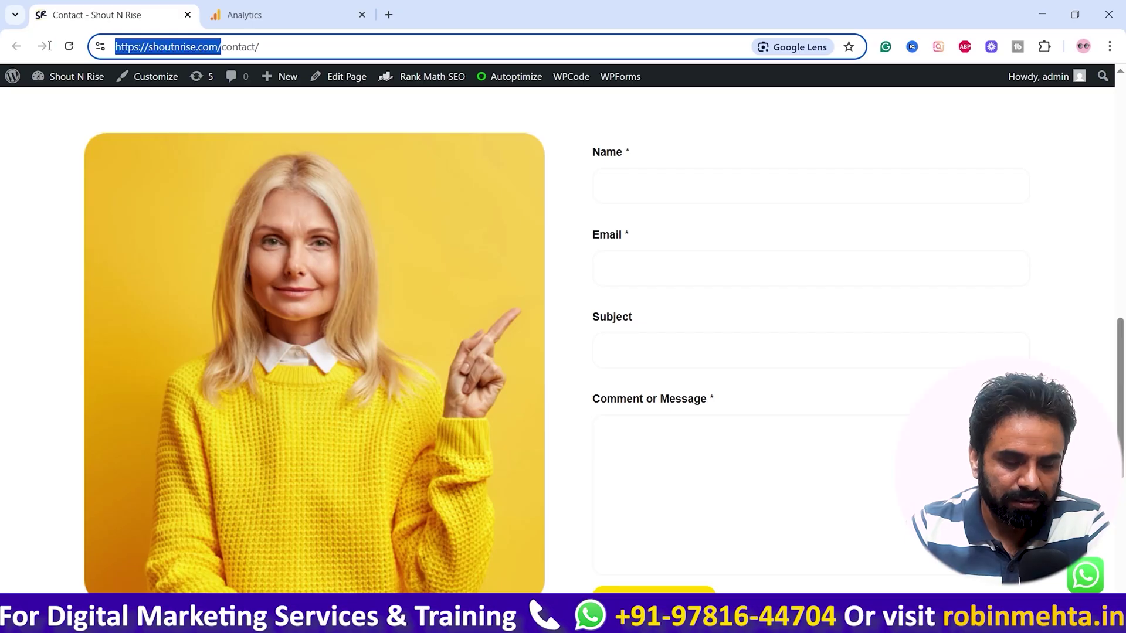
pyautogui.click(394, 15)
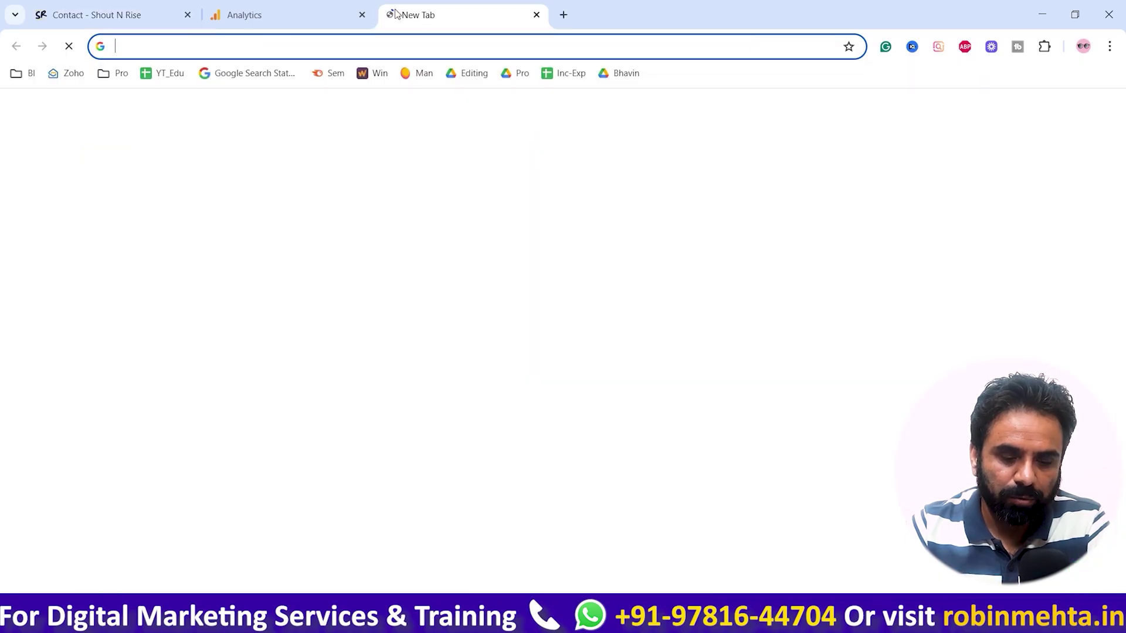
# Step: Load the site's Thank You page in the new tab from the pasted base address
pyautogui.hotkey('ctrl', 'v')
pyautogui.write('th')
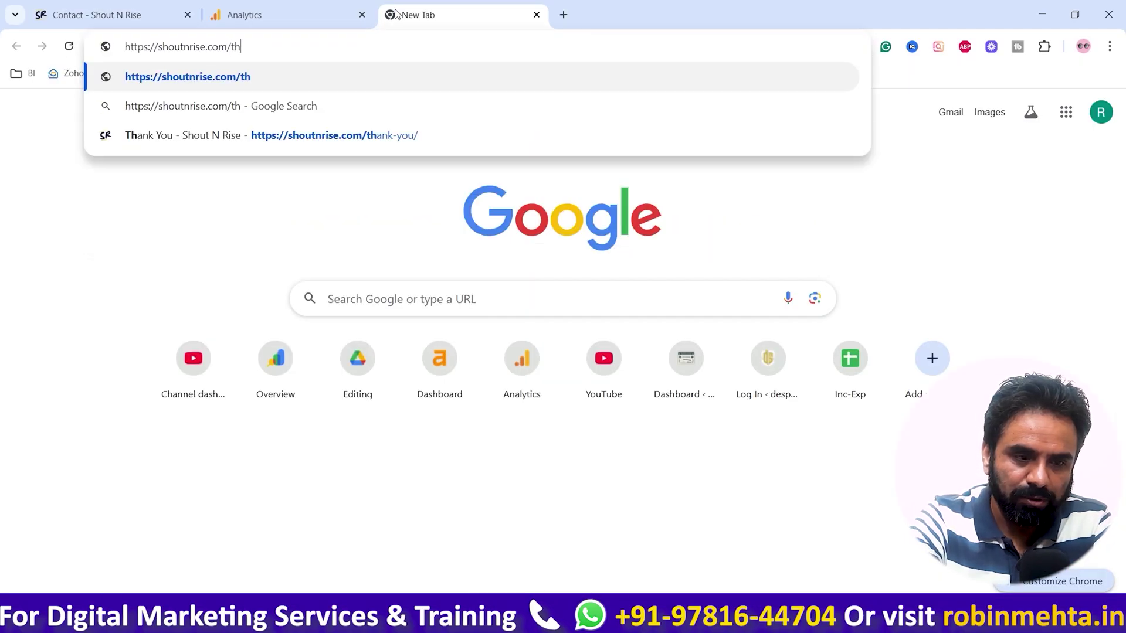
pyautogui.press('Down')
pyautogui.press('Down')
pyautogui.press('Return')
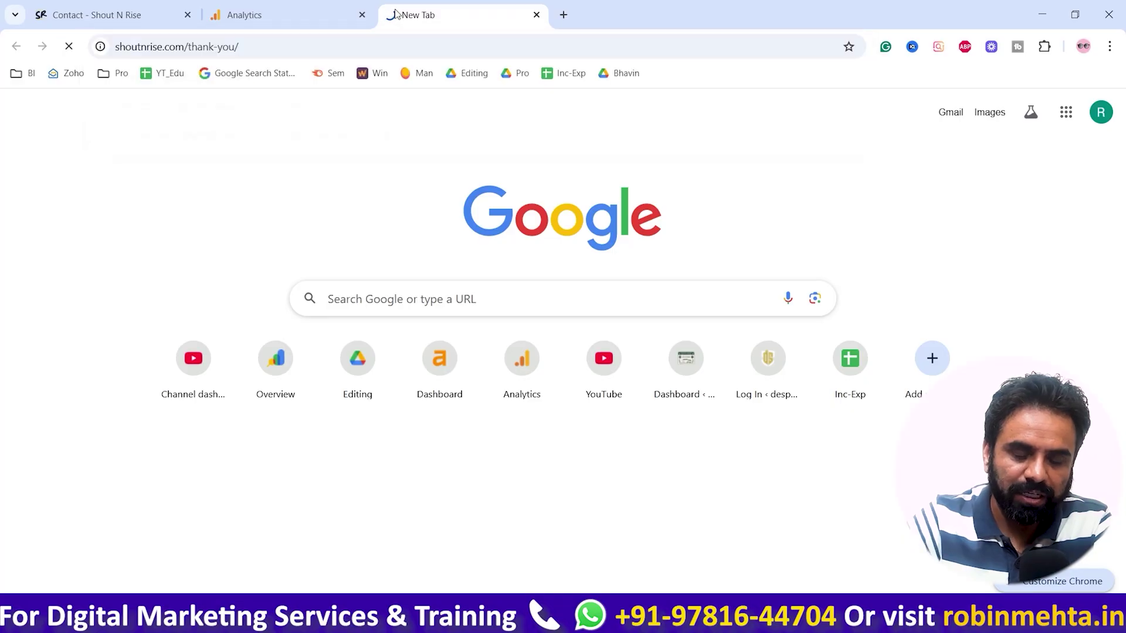
# Step: Place the Thank You tab beside the Contact tab and return to the Analytics event form
pyautogui.click(81, 13)
pyautogui.moveTo(492, 12); pyautogui.dragTo(322, 7)
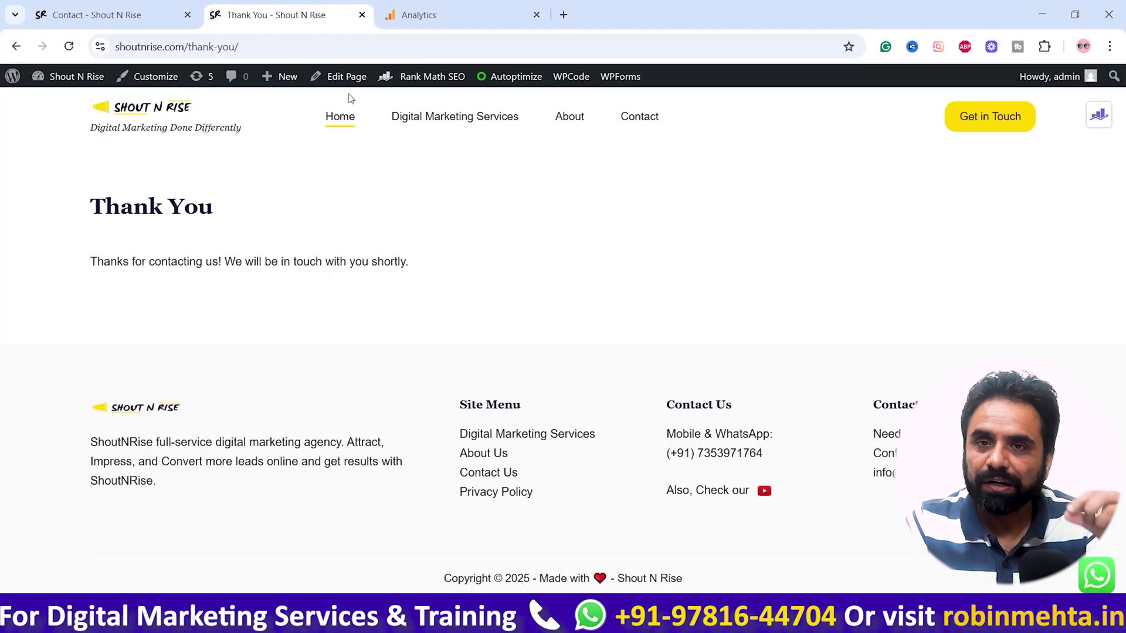
pyautogui.click(78, 5)
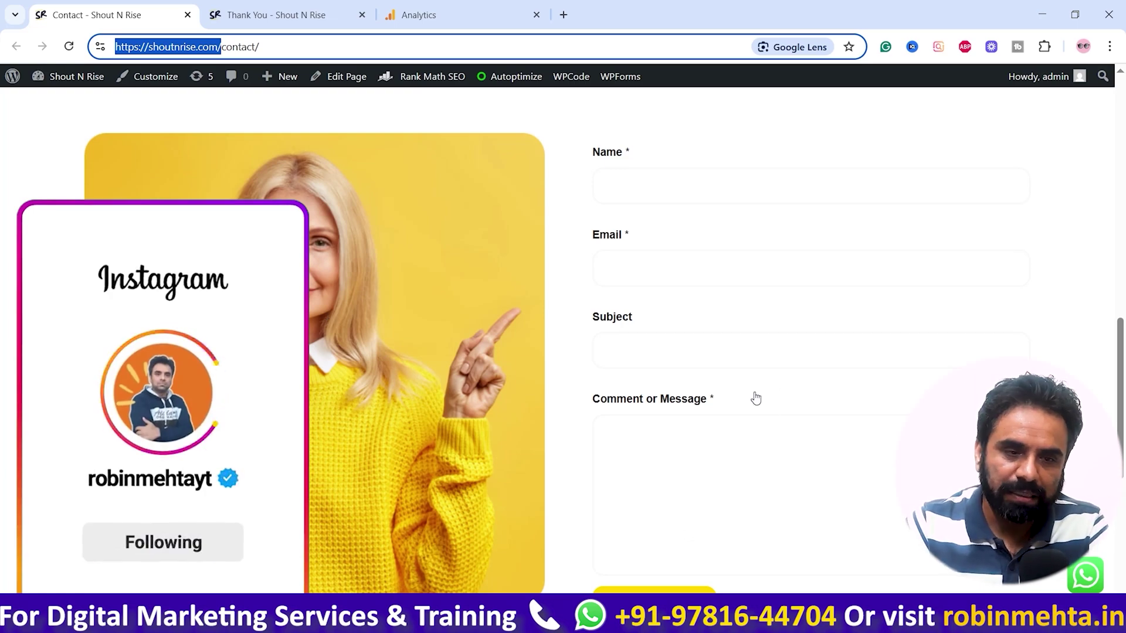
pyautogui.click(439, 7)
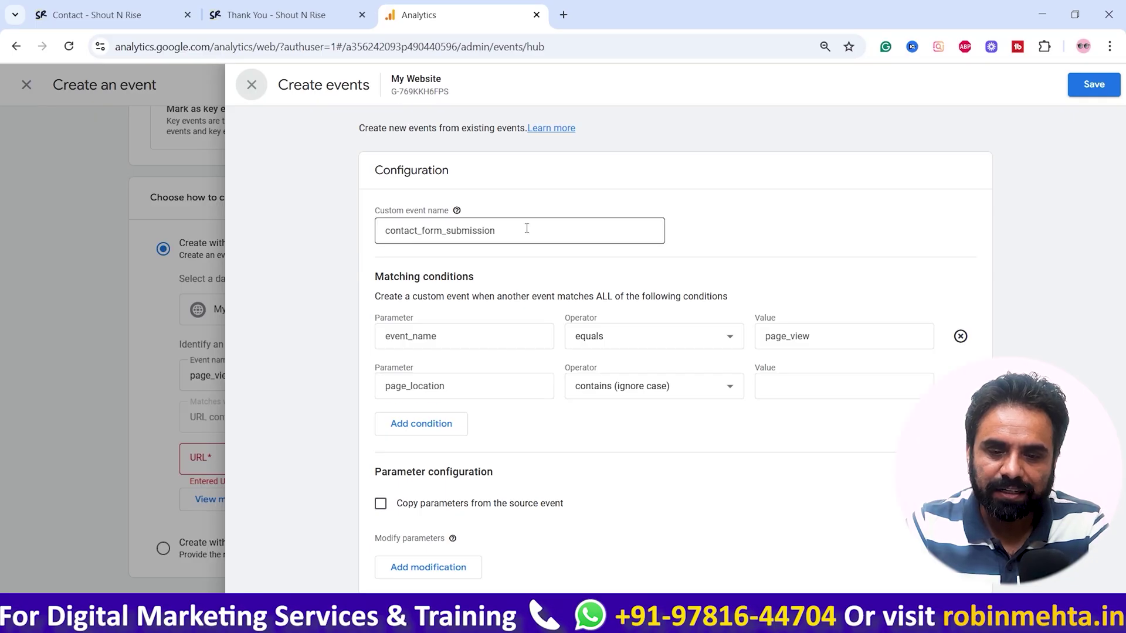
# Step: Keep the first condition as event_name equals page_view
pyautogui.click(466, 334)
pyautogui.click(658, 339)
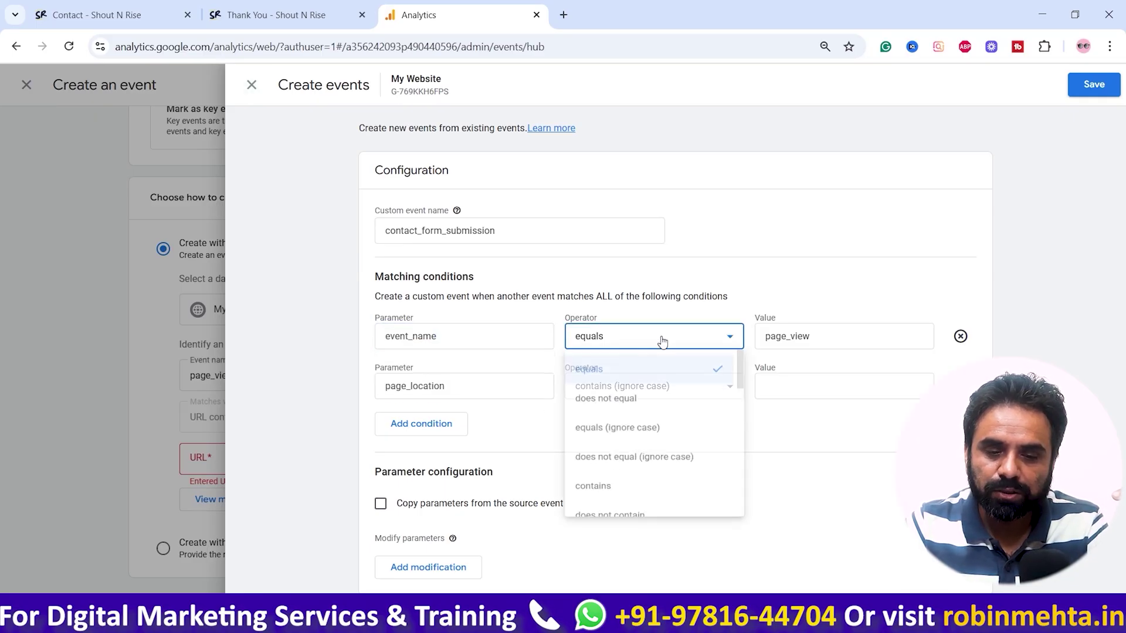
pyautogui.click(848, 308)
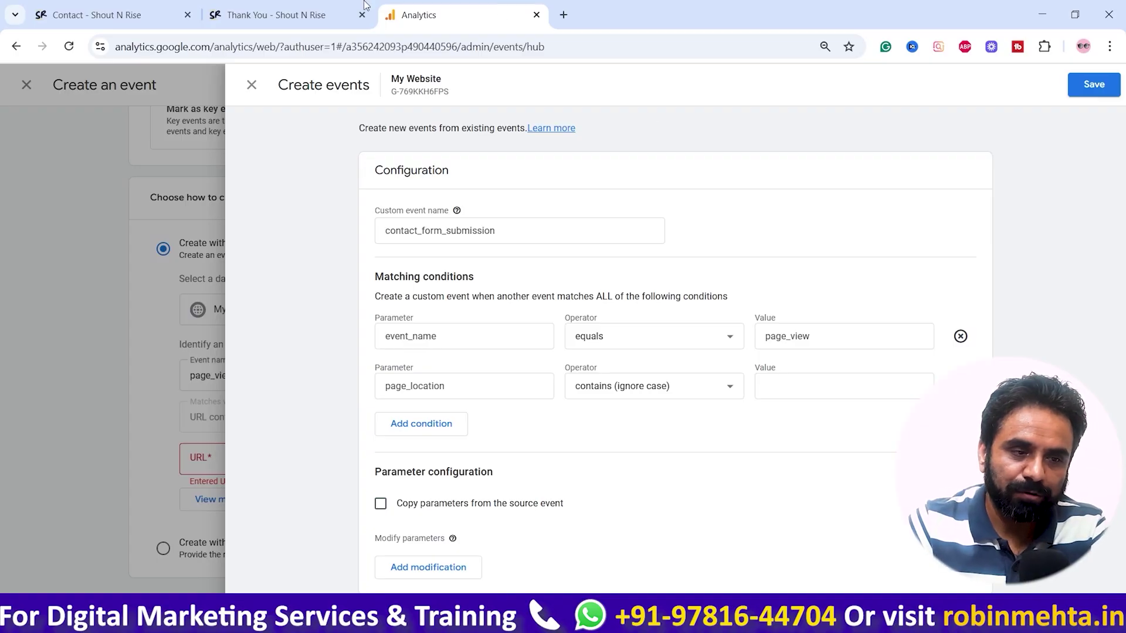
pyautogui.click(97, 15)
pyautogui.click(482, 8)
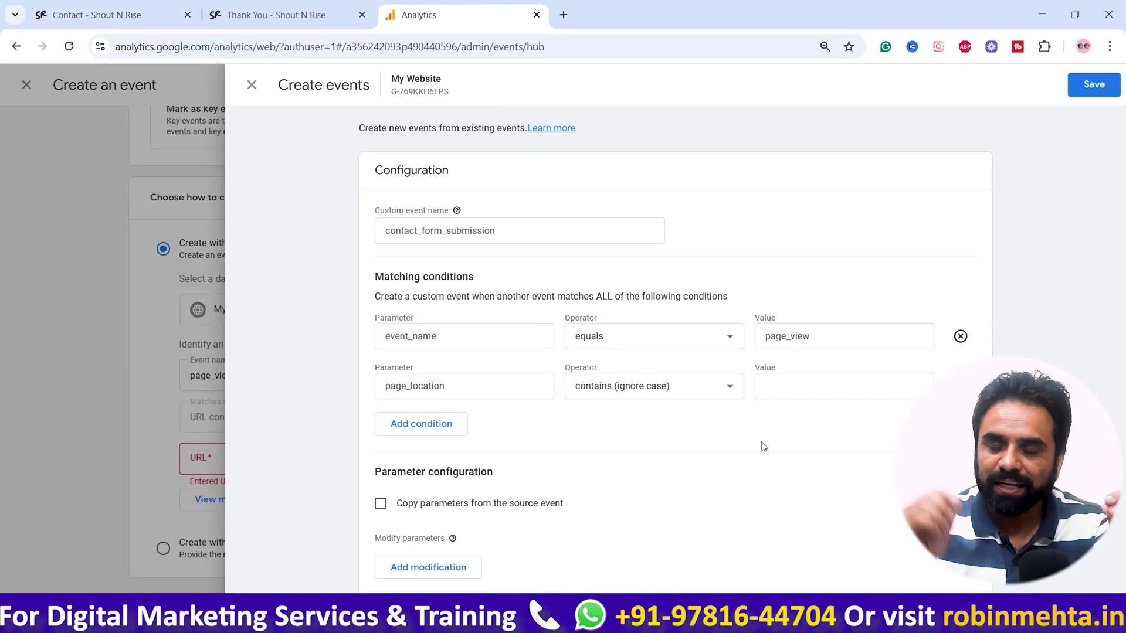
pyautogui.click(826, 332)
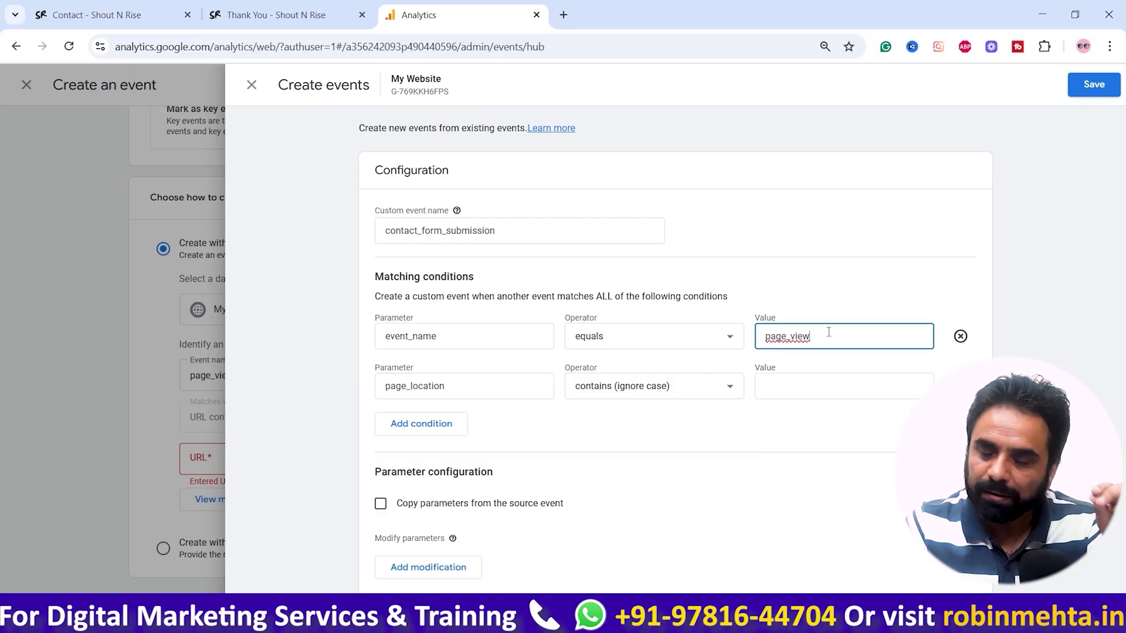
# Step: Set the second condition's page_location operator to contains
pyautogui.click(454, 388)
pyautogui.click(645, 394)
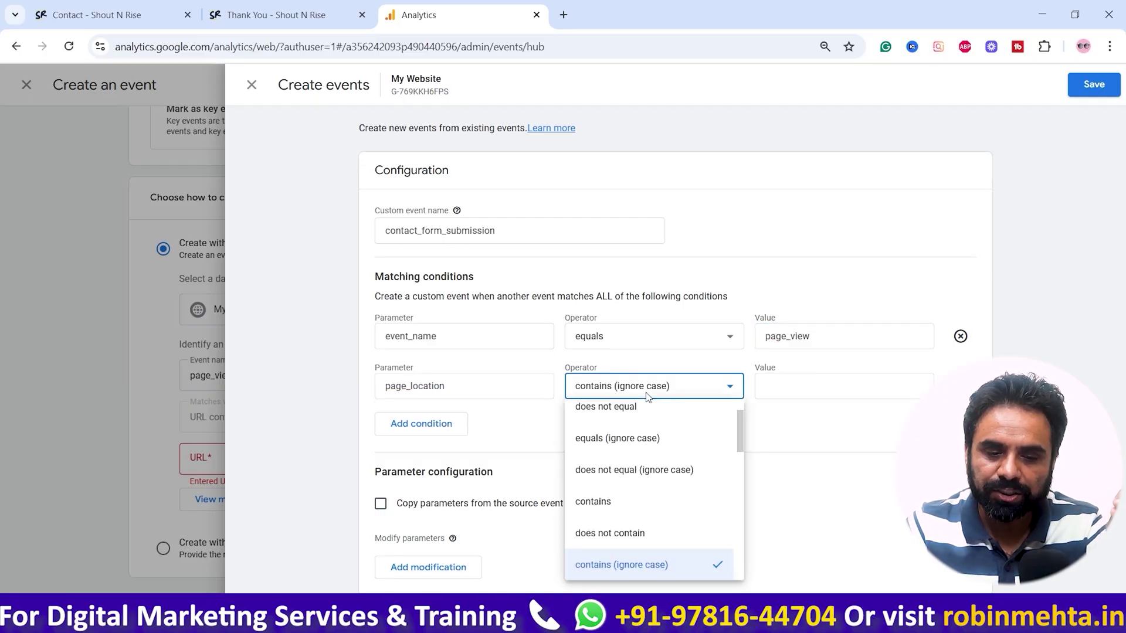
pyautogui.doubleClick(473, 387)
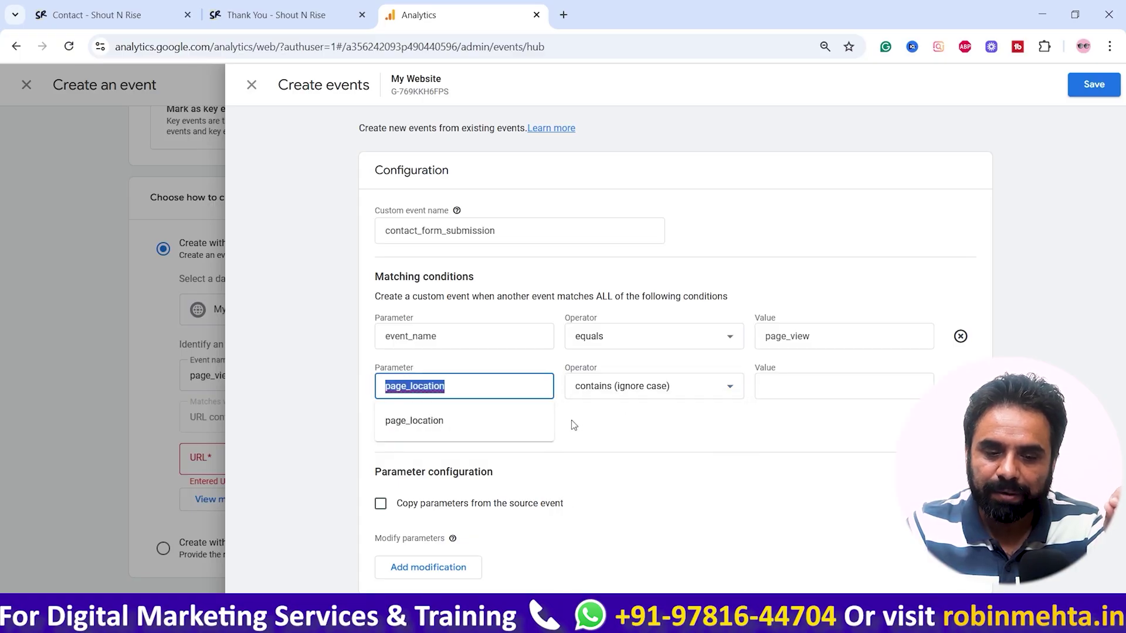
pyautogui.click(602, 391)
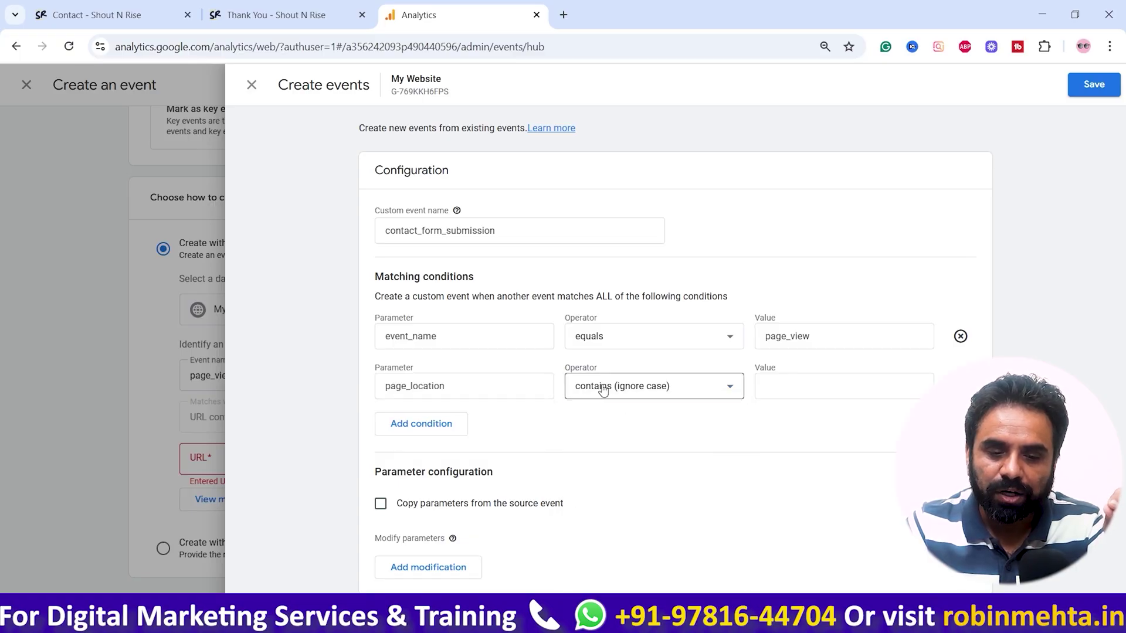
pyautogui.click(602, 389)
pyautogui.click(633, 504)
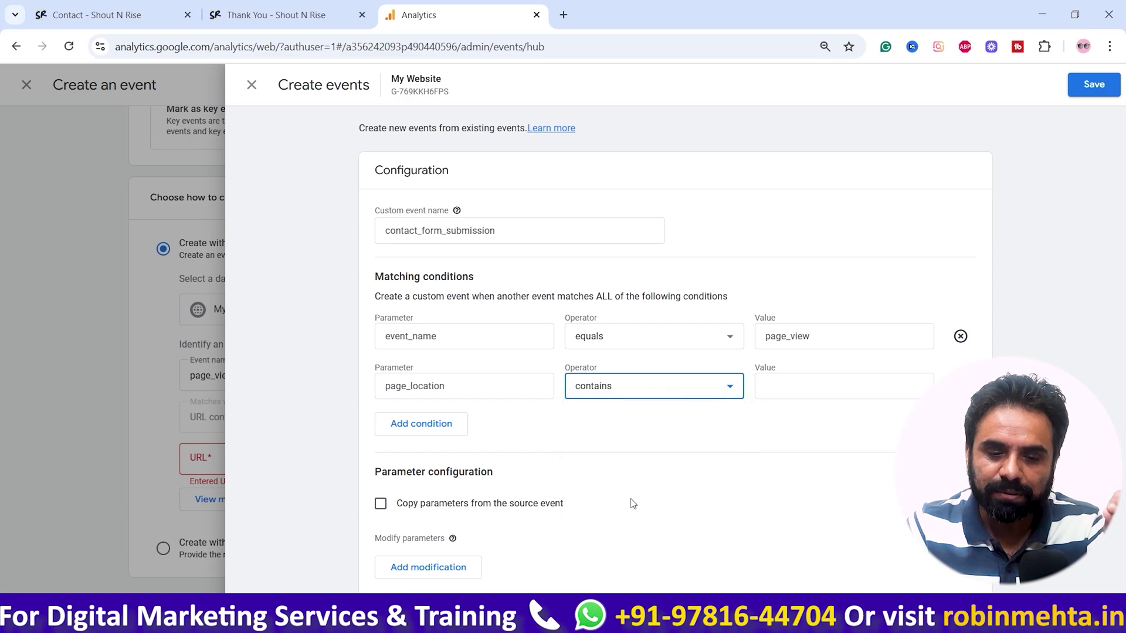
pyautogui.click(665, 393)
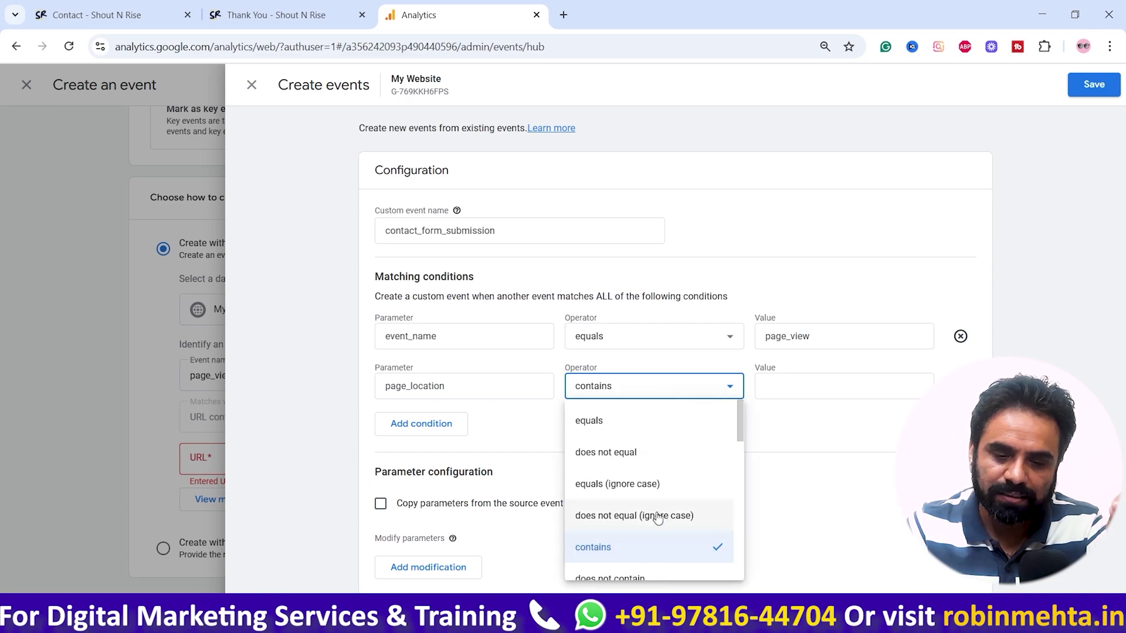
pyautogui.click(640, 546)
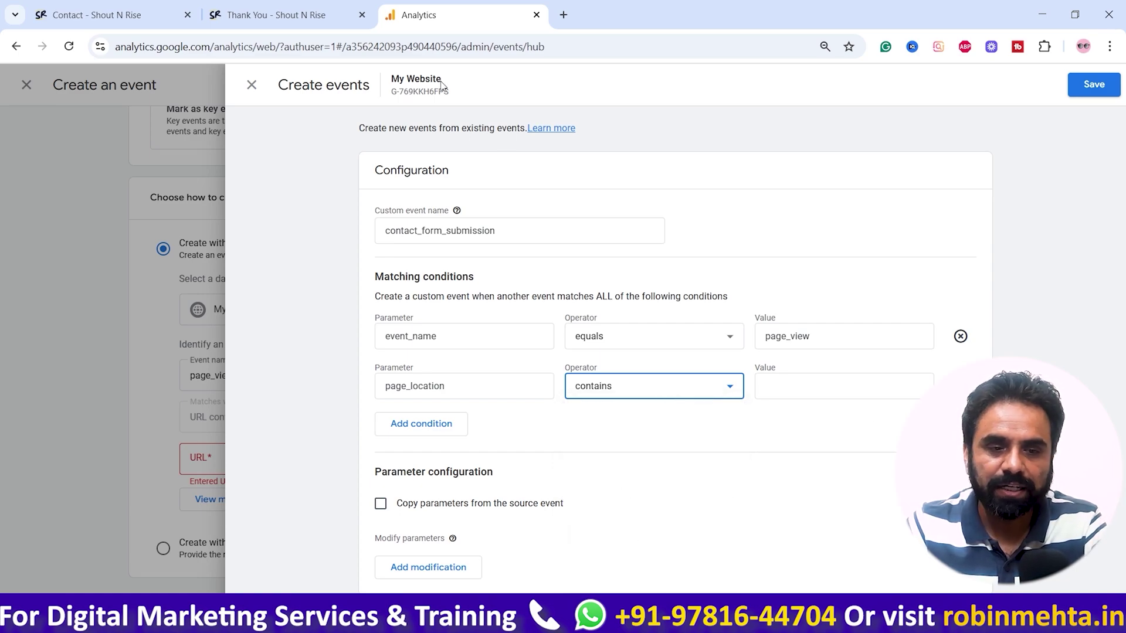
# Step: Copy /thank-you/ from the Thank You page address and paste it as the page_location value
pyautogui.click(287, 17)
pyautogui.moveTo(185, 45); pyautogui.dragTo(257, 50)
pyautogui.hotkey('ctrl', 'c')
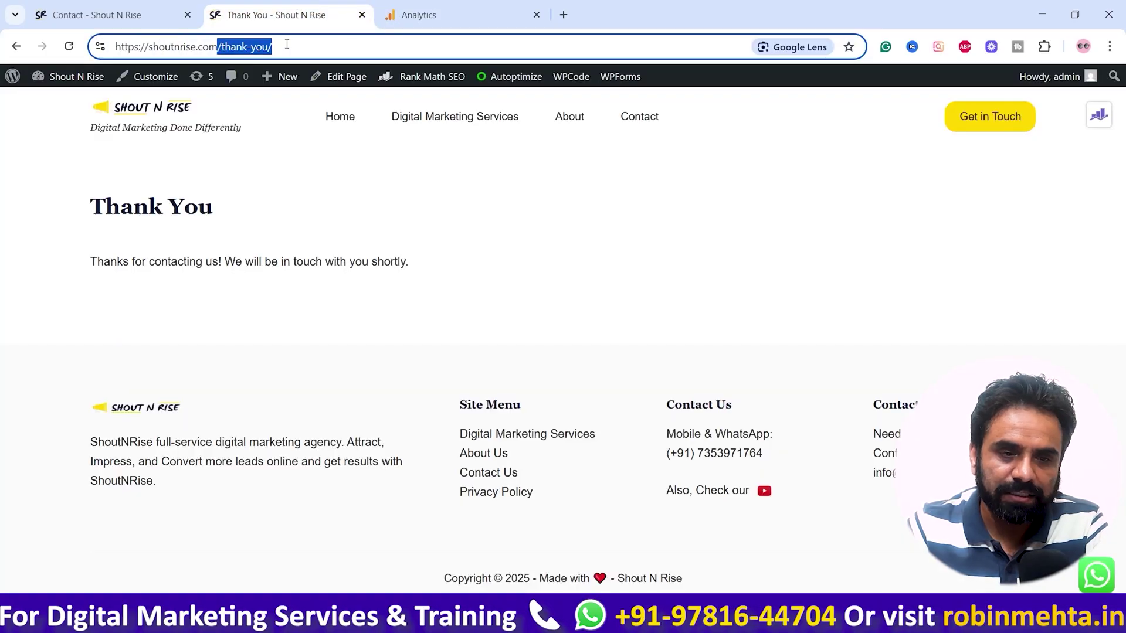
pyautogui.click(419, 15)
pyautogui.click(828, 386)
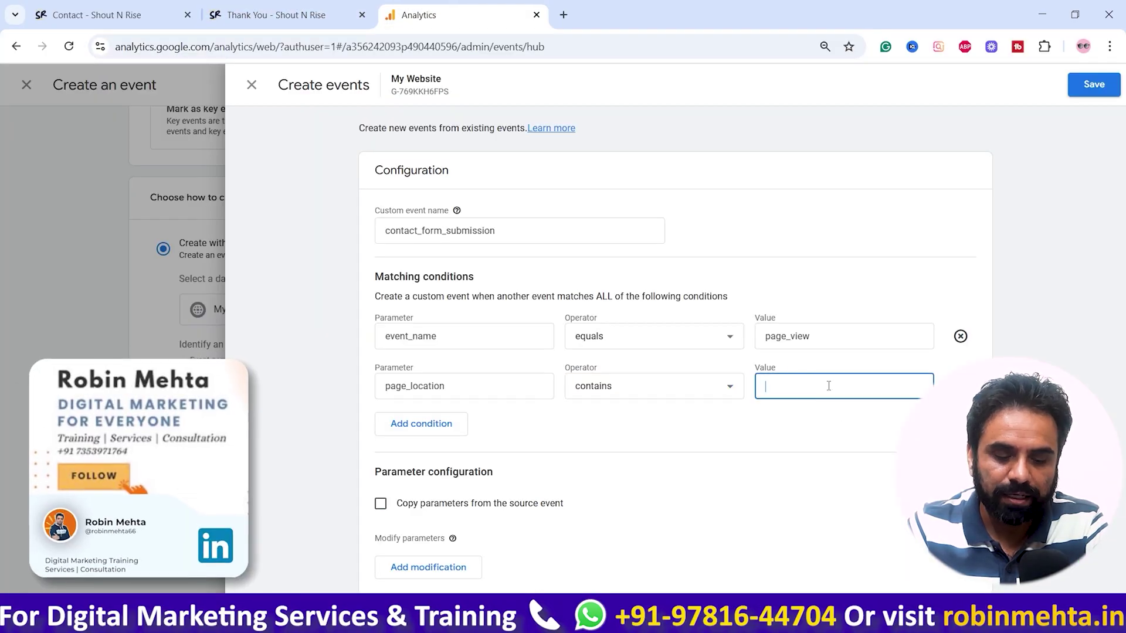
pyautogui.hotkey('ctrl', 'v')
pyautogui.click(814, 437)
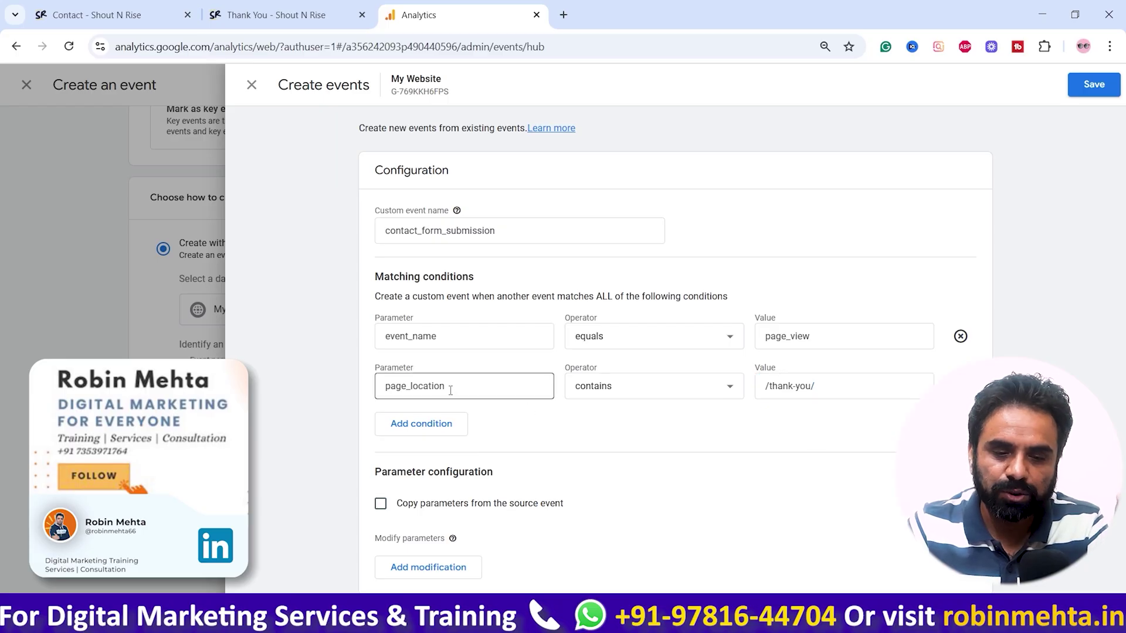
pyautogui.click(848, 386)
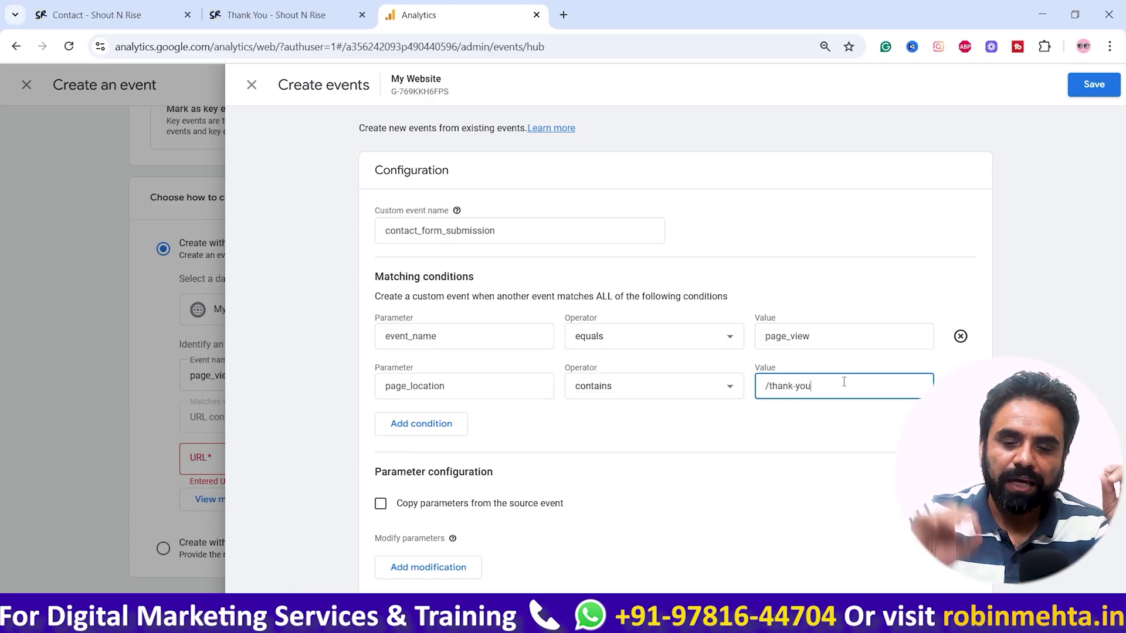
# Step: Recheck the /thank-you/ path in the page address and save the matching conditions
pyautogui.click(270, 13)
pyautogui.click(223, 47)
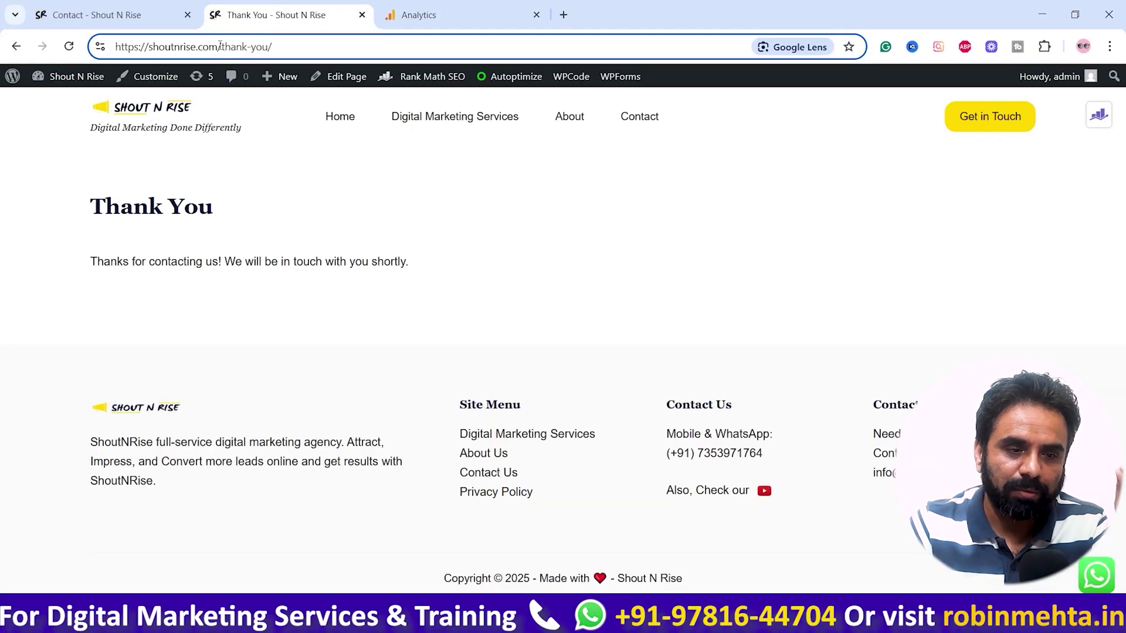
pyautogui.moveTo(220, 46); pyautogui.dragTo(304, 53)
pyautogui.click(96, 14)
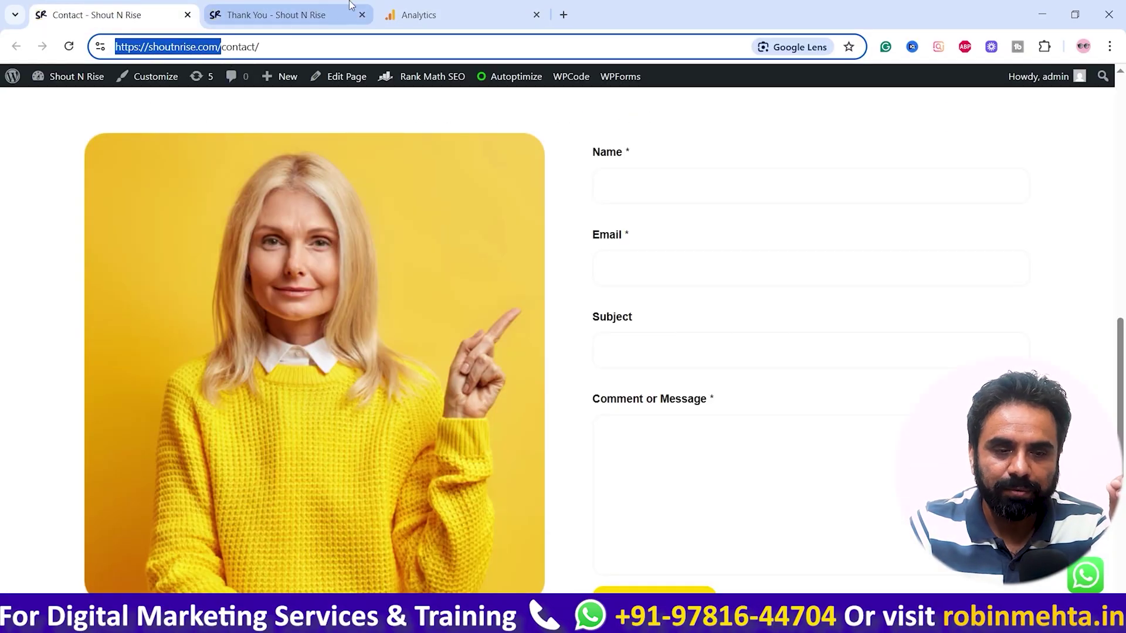
pyautogui.click(418, 15)
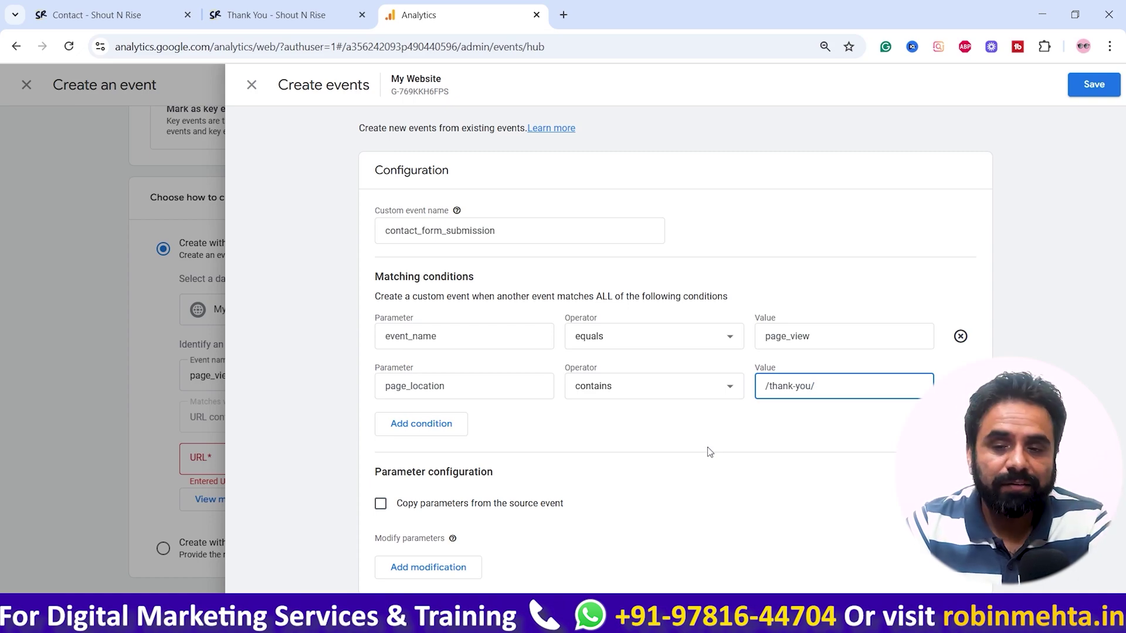
pyautogui.click(1089, 86)
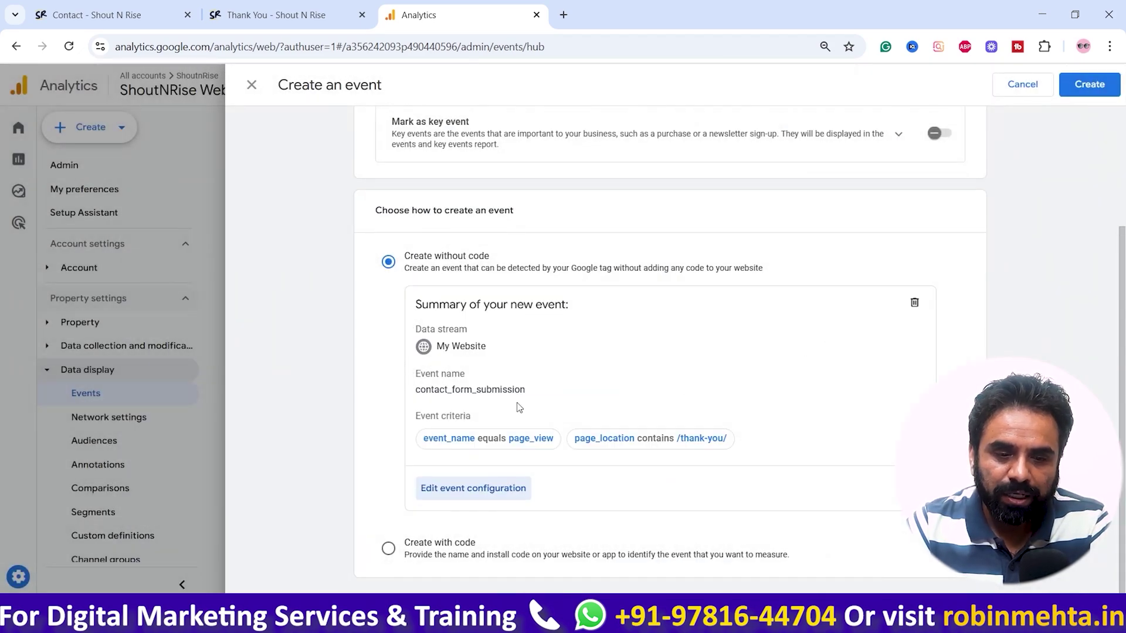
# Step: Stay on the unsaved form and create the contact_form_submission event
pyautogui.scroll(3, 450, 367)
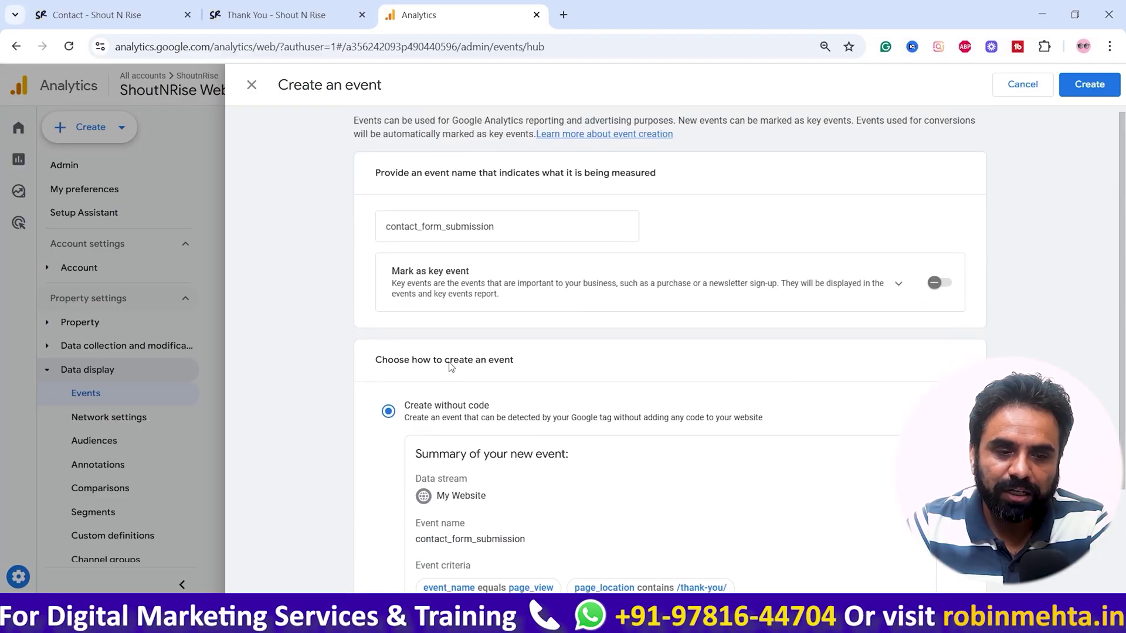
pyautogui.click(251, 85)
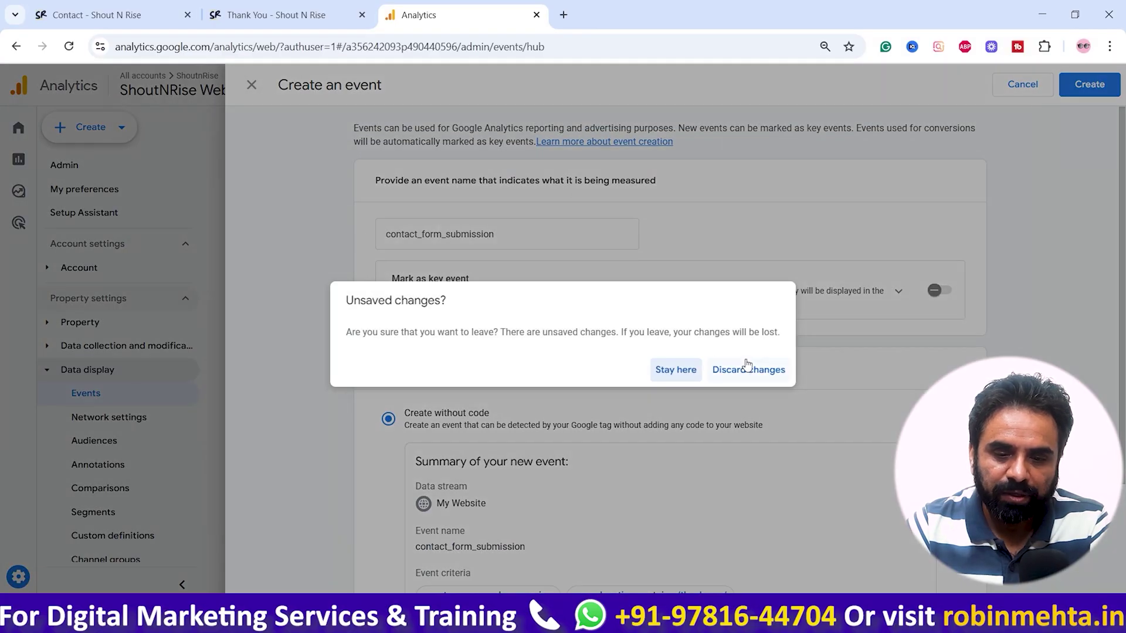
pyautogui.click(677, 371)
pyautogui.scroll(-3, 715, 422)
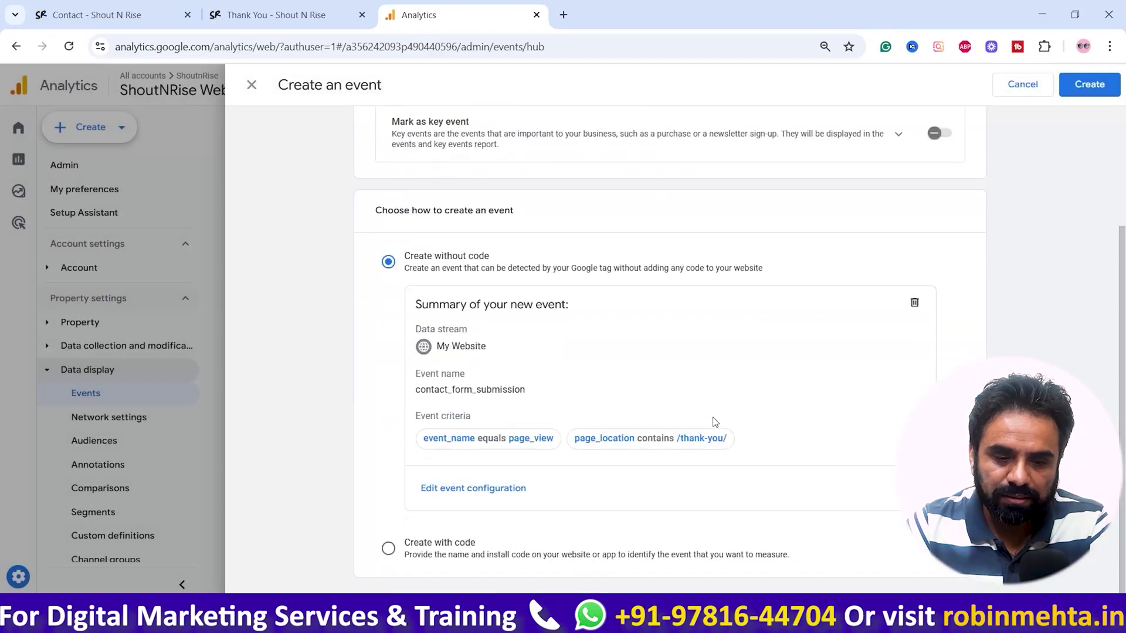
pyautogui.scroll(3, 715, 422)
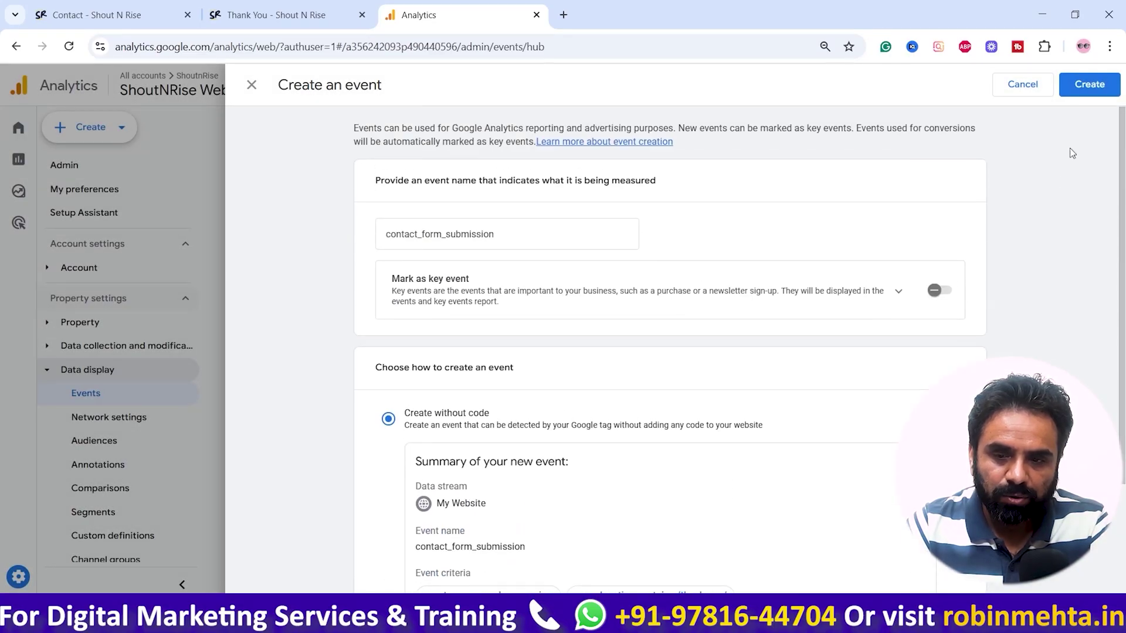
pyautogui.click(1094, 91)
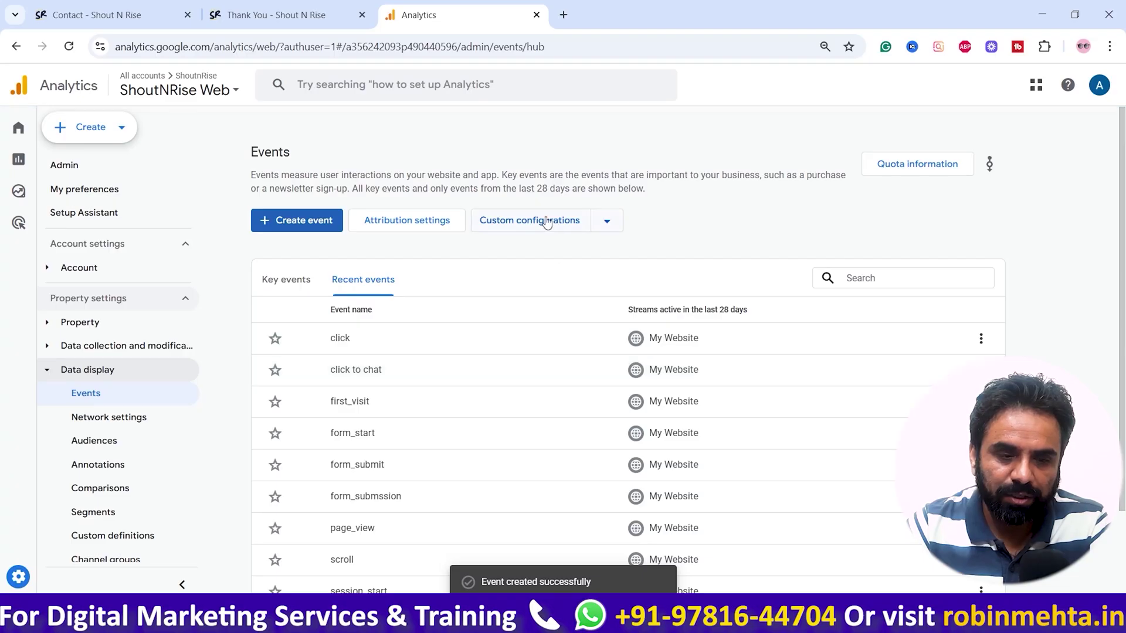
# Step: Show the Customised events list under Custom configurations
pyautogui.scroll(-2, 428, 437)
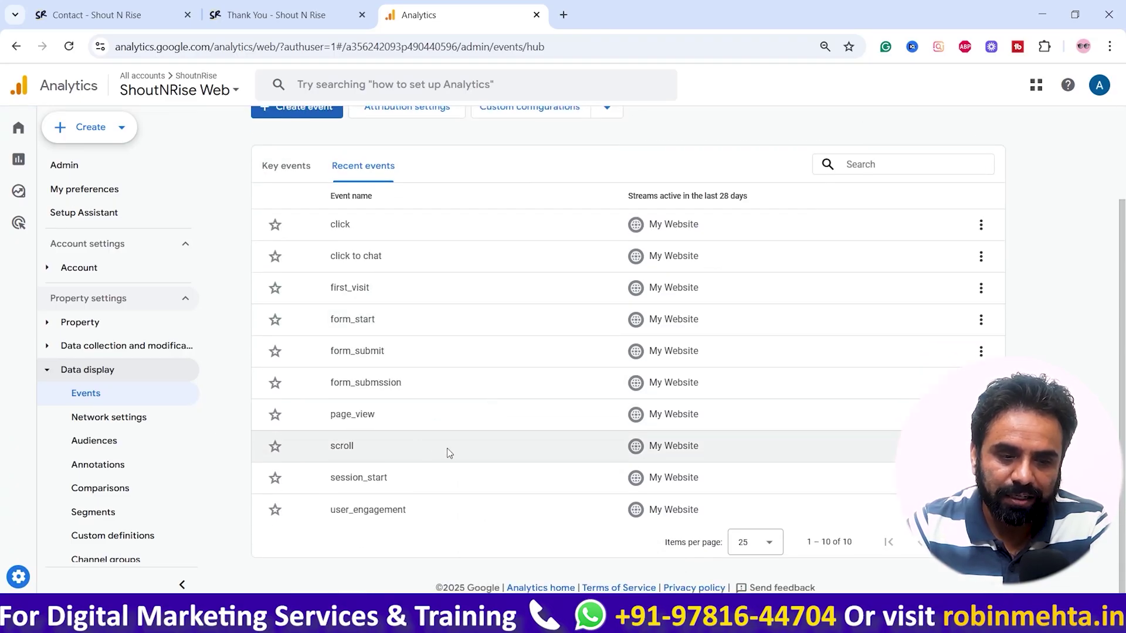
pyautogui.scroll(2, 417, 447)
pyautogui.click(607, 221)
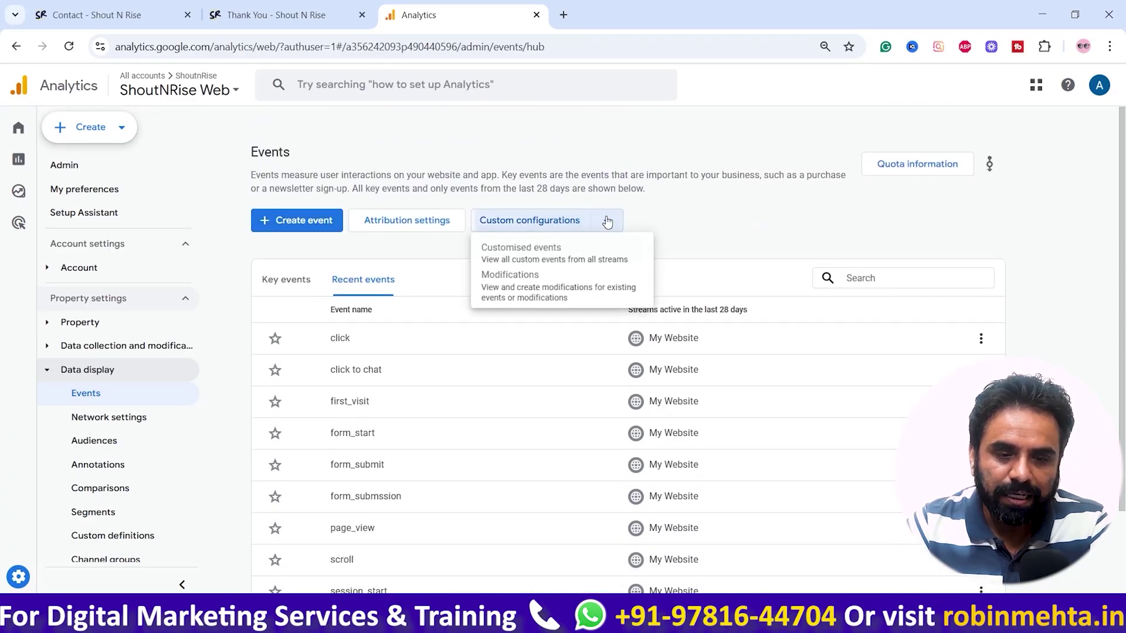
pyautogui.click(537, 253)
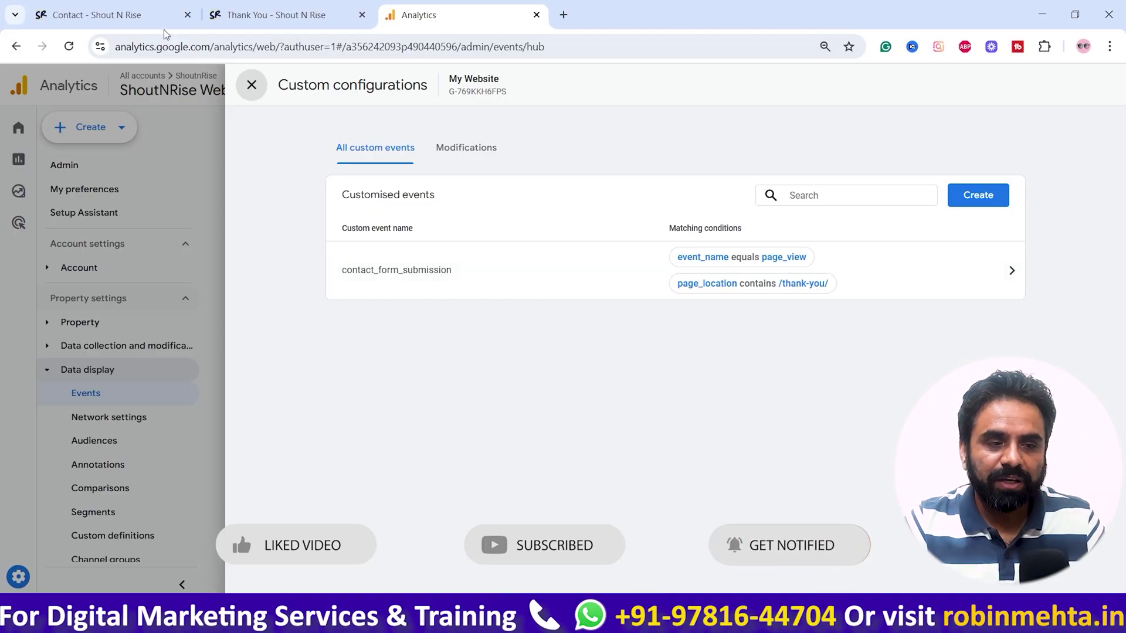
# Step: Fill the Contact form's Name with a saved suggestion and enter a test e-mail address
pyautogui.click(148, 16)
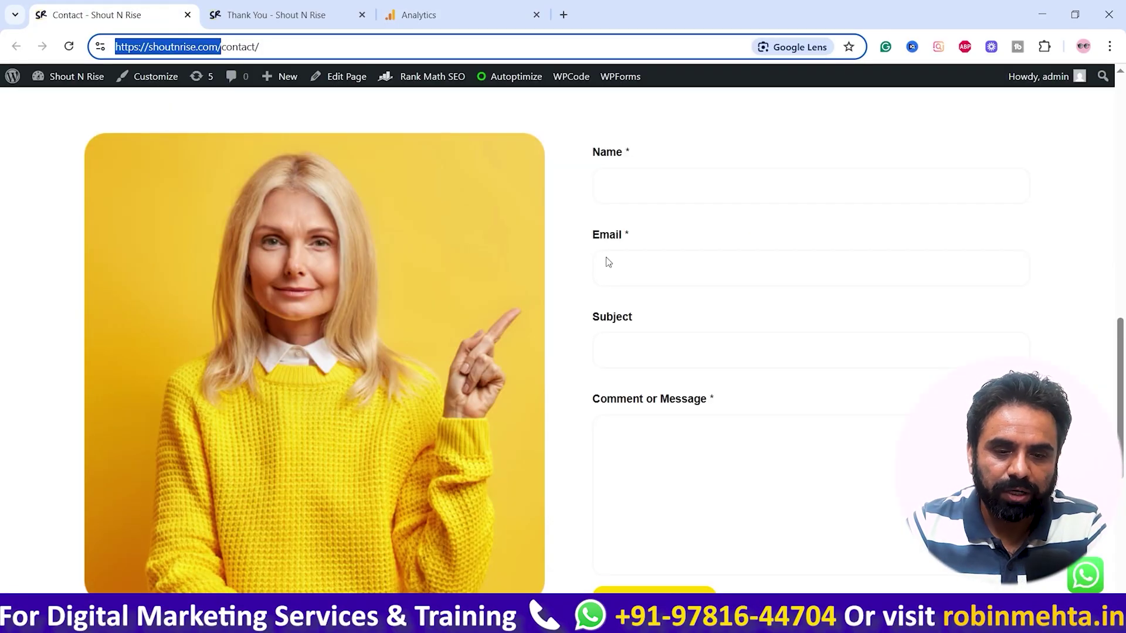
pyautogui.click(722, 188)
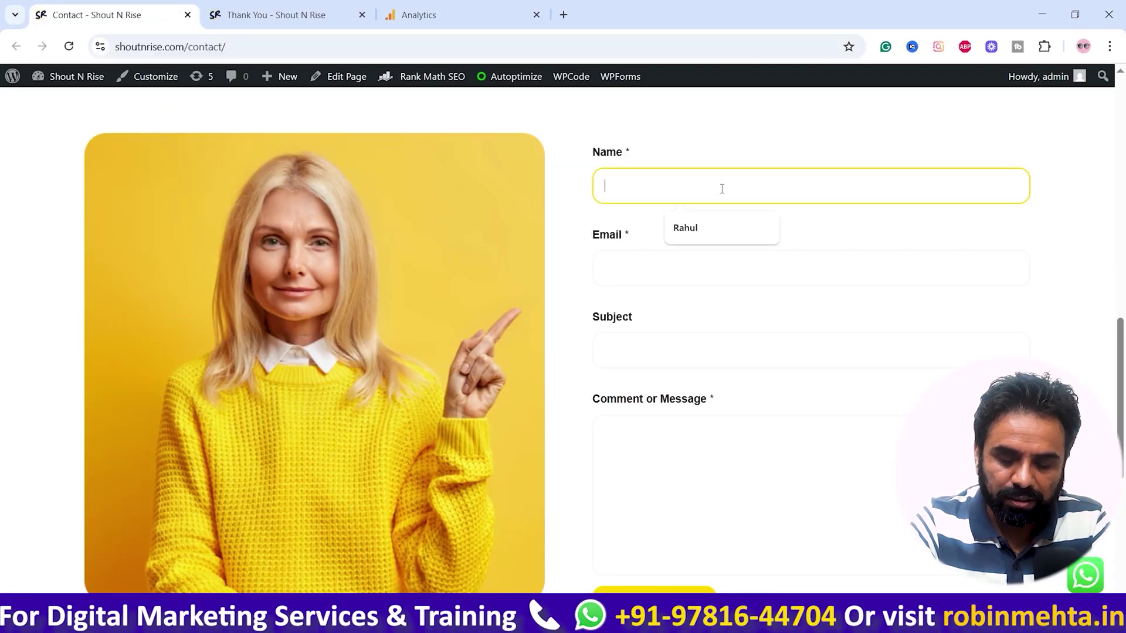
pyautogui.press('Down')
pyautogui.press('Tab')
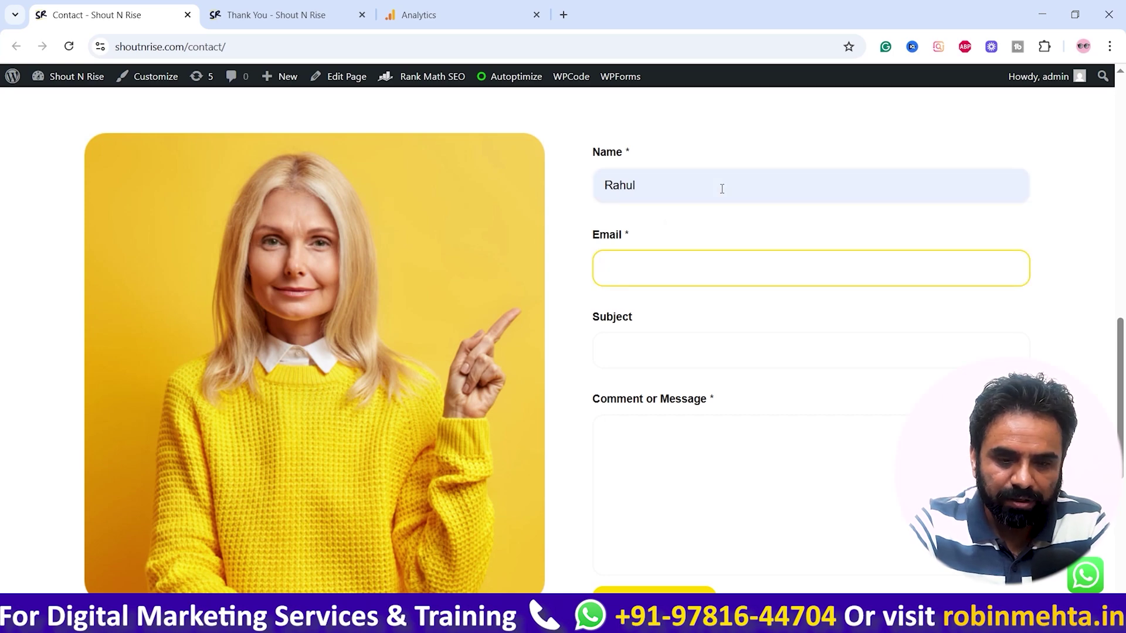
pyautogui.press('Tab')
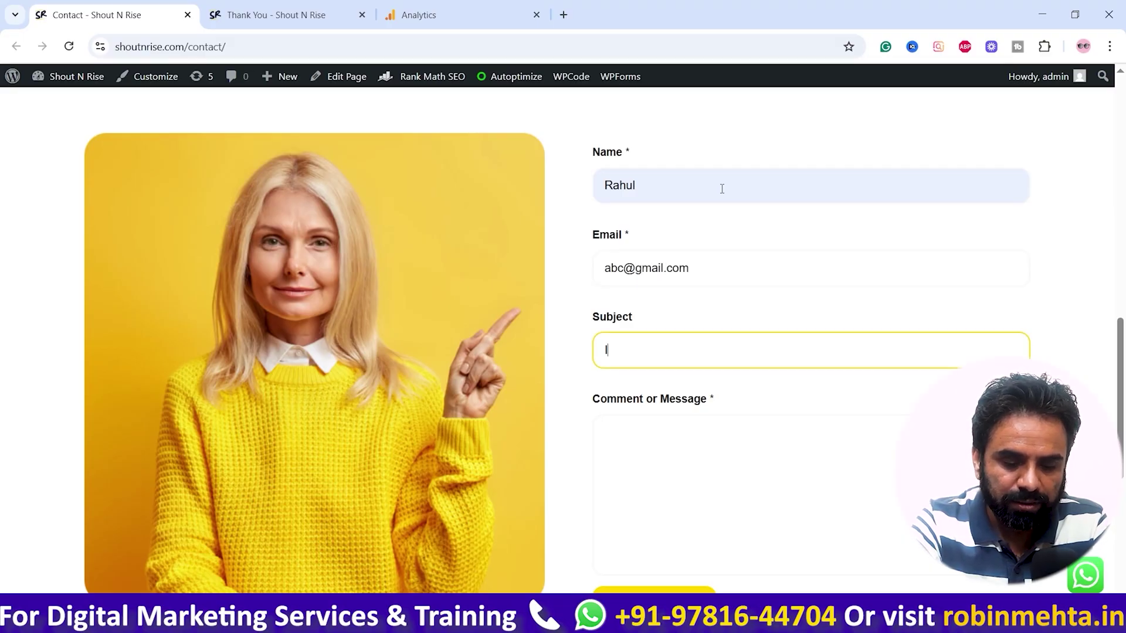
pyautogui.press('Tab')
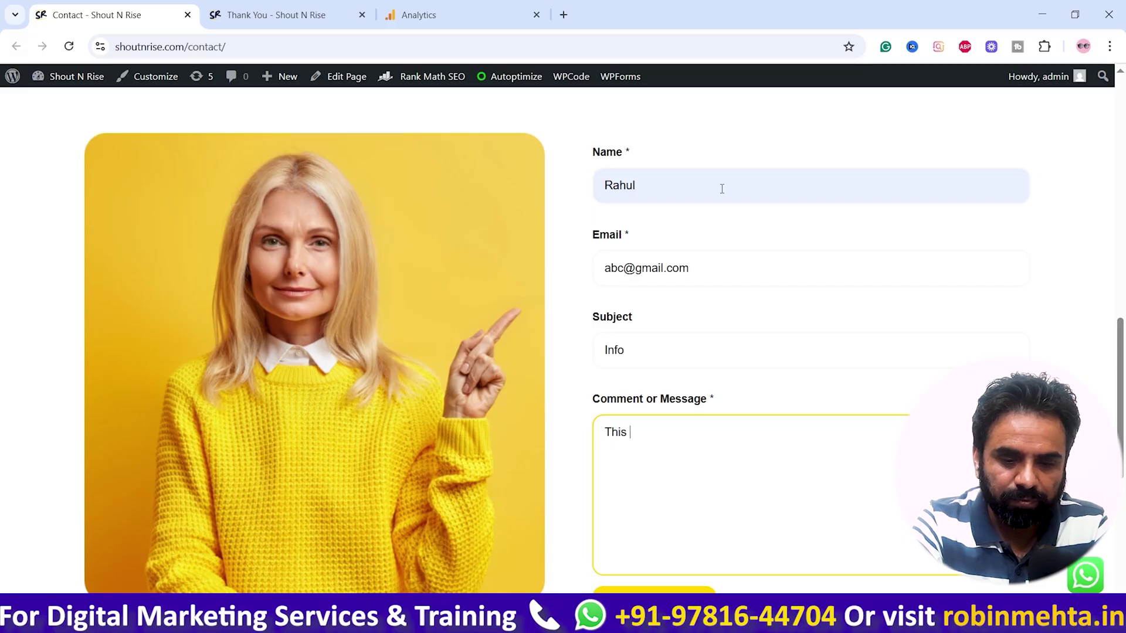
# Step: Enter the message 'This is demo message to check e' and submit the form
pyautogui.write('This is dem')
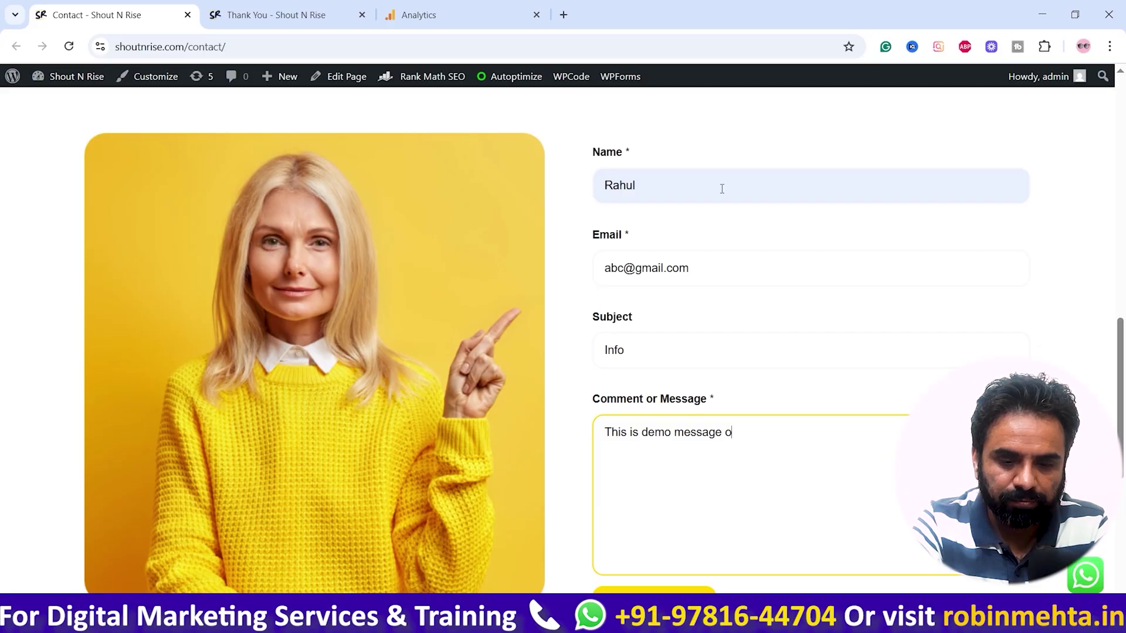
pyautogui.write('o message to check event')
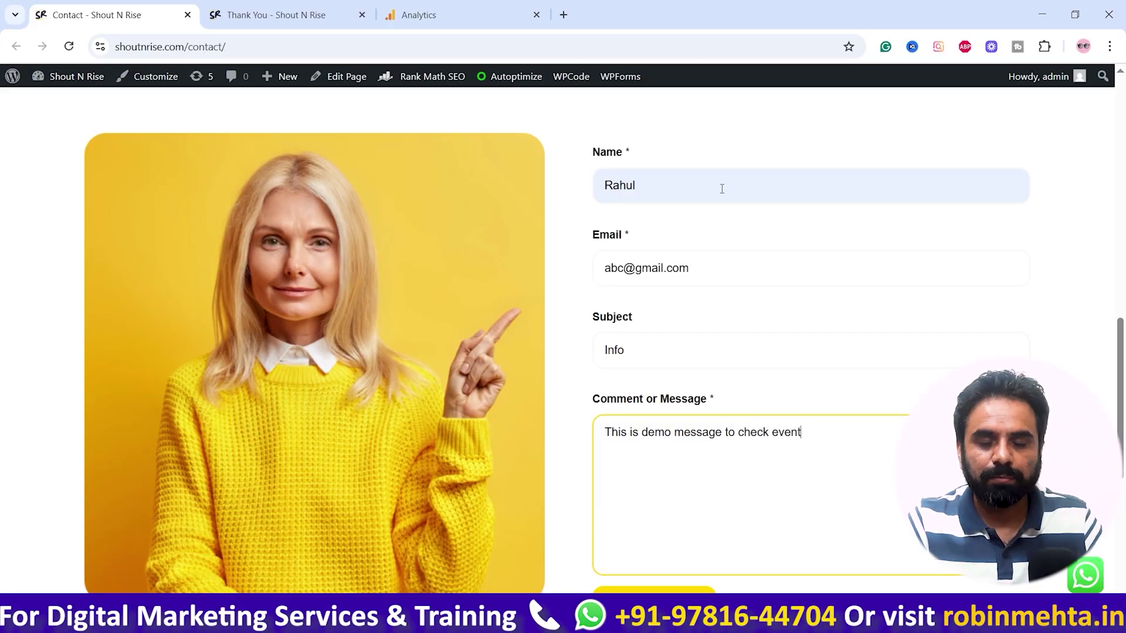
pyautogui.scroll(-1, 722, 189)
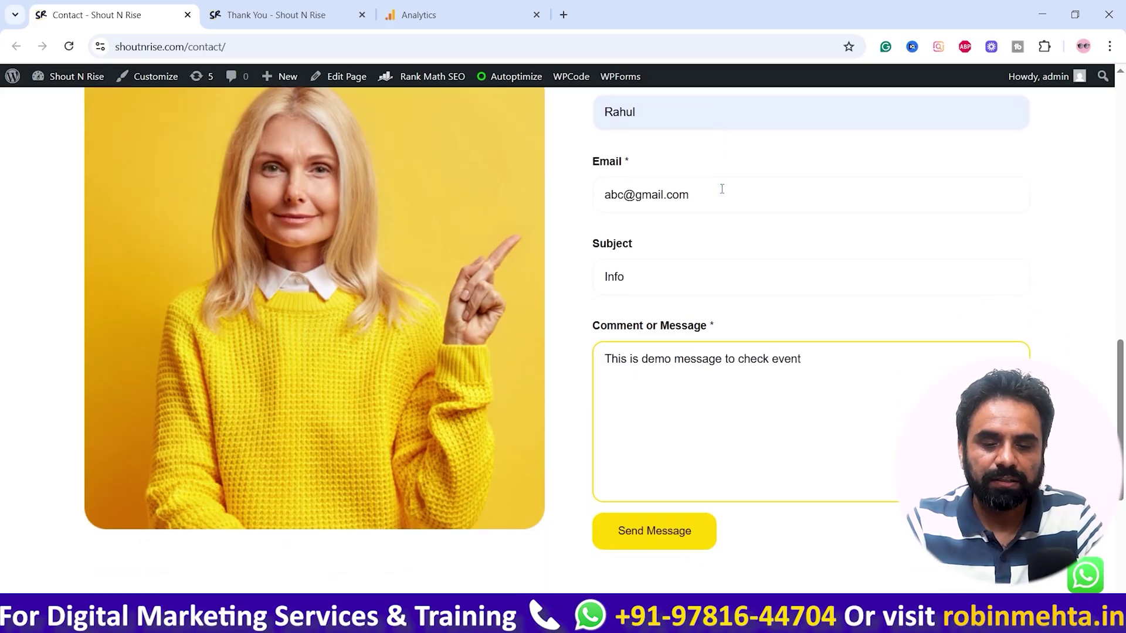
pyautogui.click(628, 533)
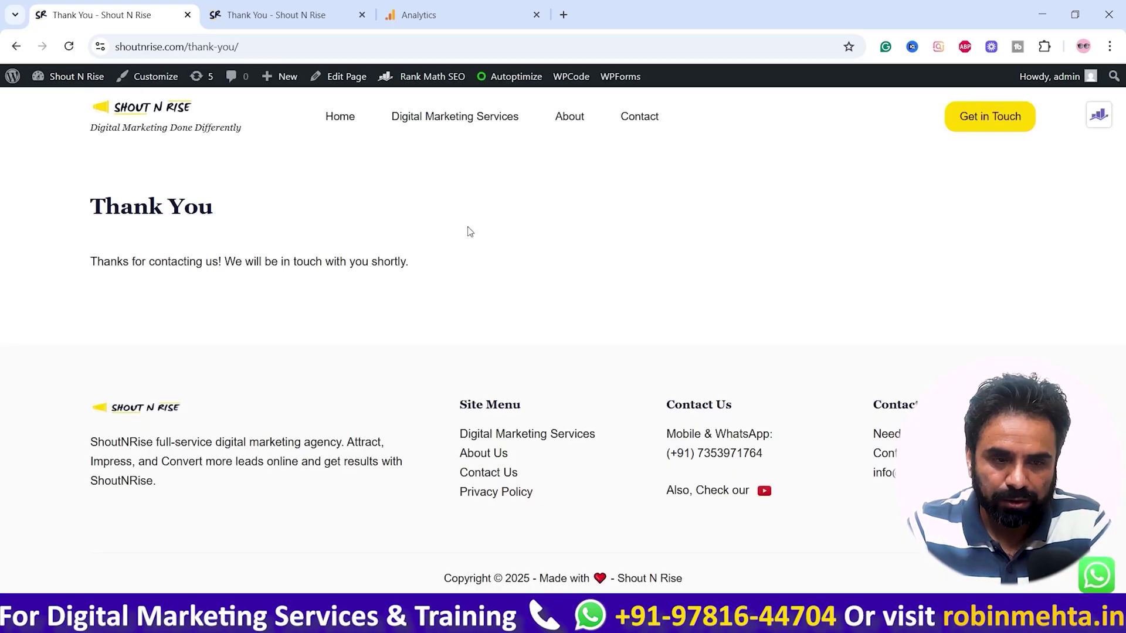
pyautogui.click(468, 5)
# Step: Duplicate the Analytics tab and open Reports > Realtime overview
pyautogui.rightClick(456, 19)
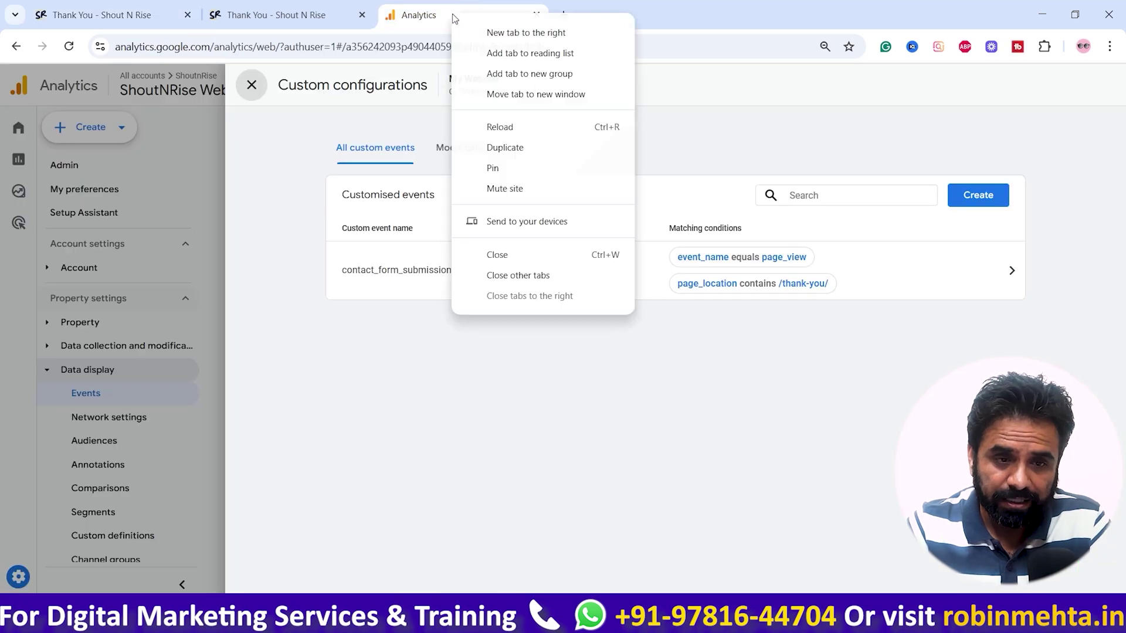
pyautogui.click(503, 148)
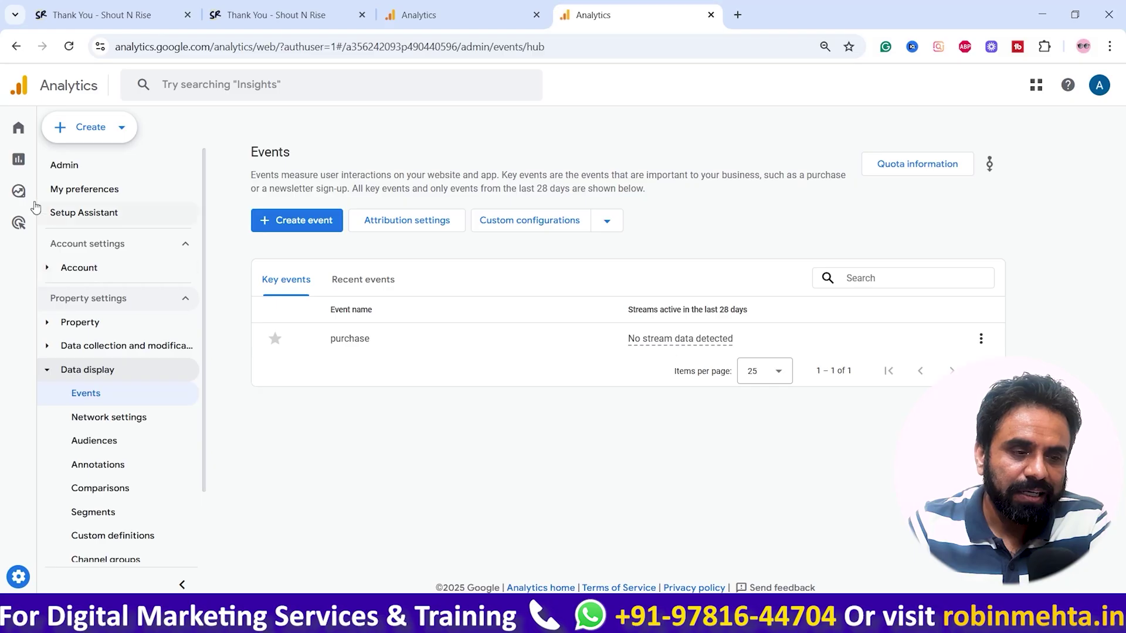
pyautogui.click(23, 162)
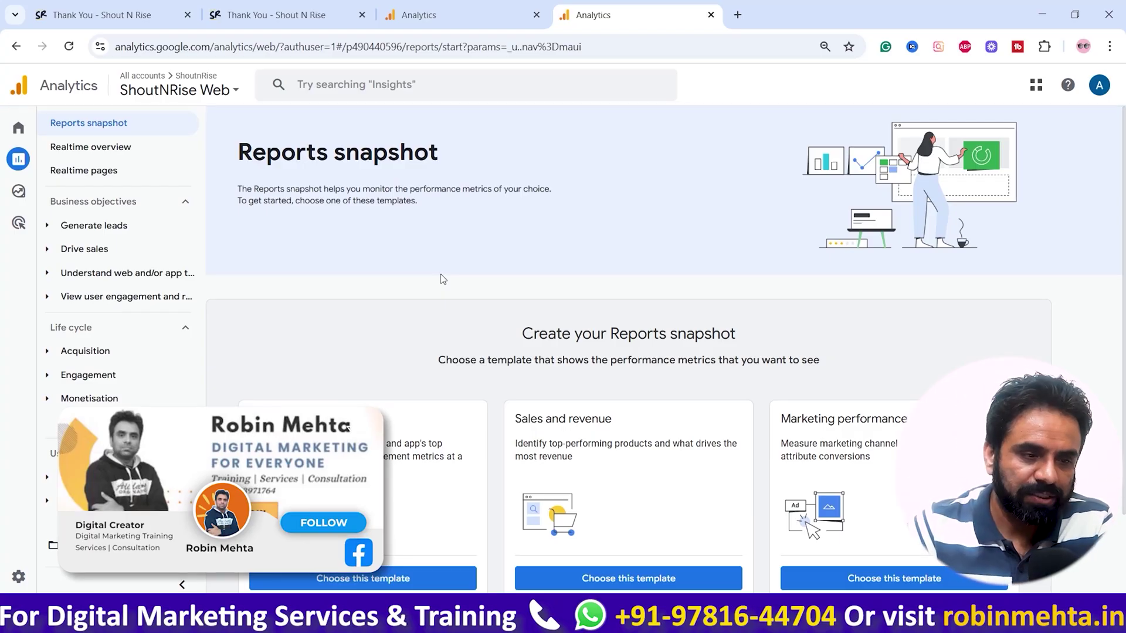
pyautogui.click(115, 147)
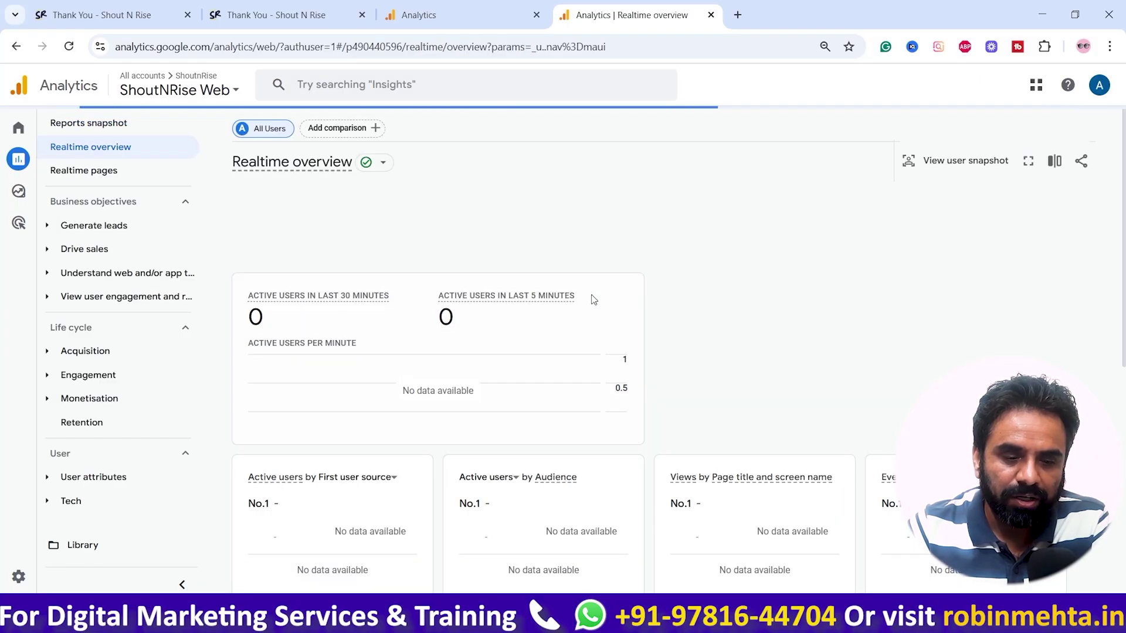
# Step: Review the Realtime active users and events, then reload the report
pyautogui.scroll(-5, 593, 298)
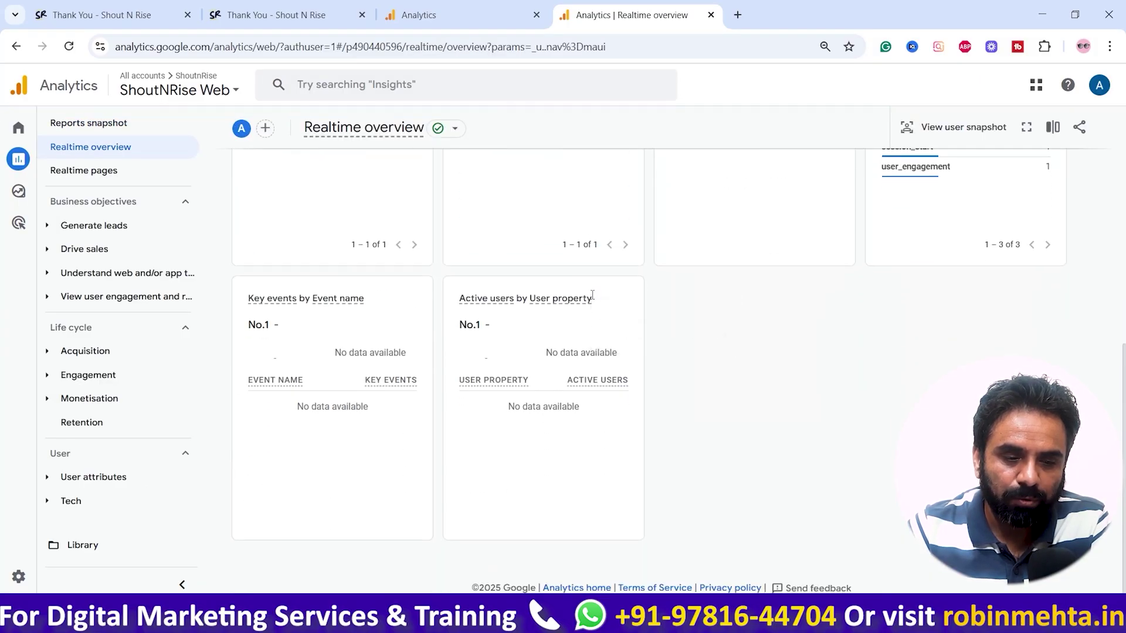
pyautogui.scroll(5, 397, 400)
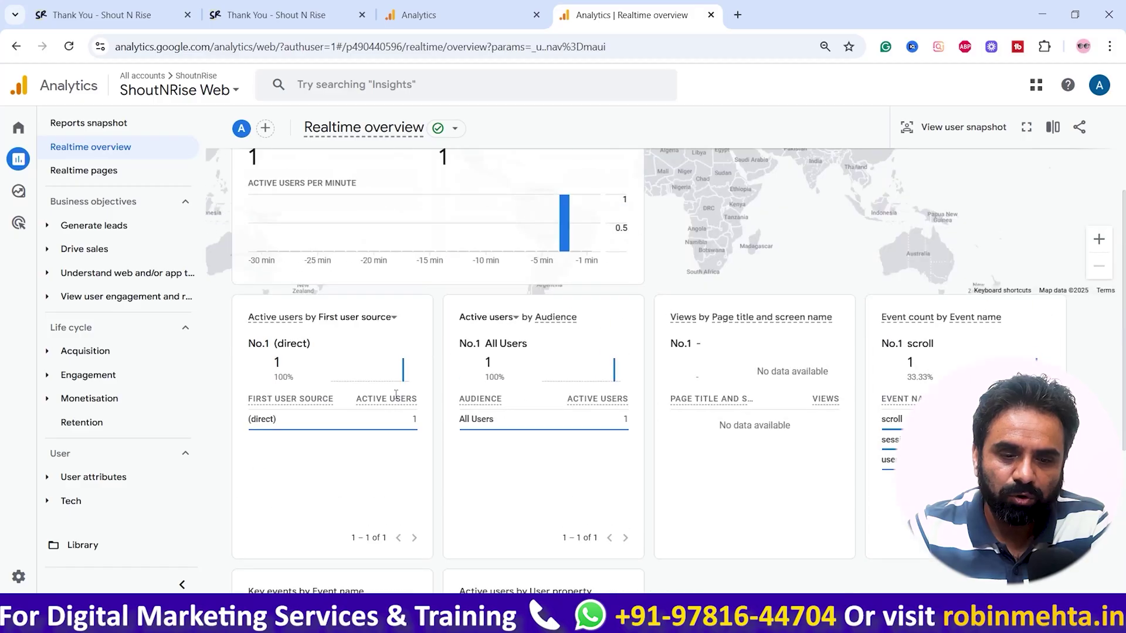
pyautogui.scroll(-5, 397, 399)
pyautogui.scroll(8, 397, 399)
pyautogui.scroll(-8, 809, 422)
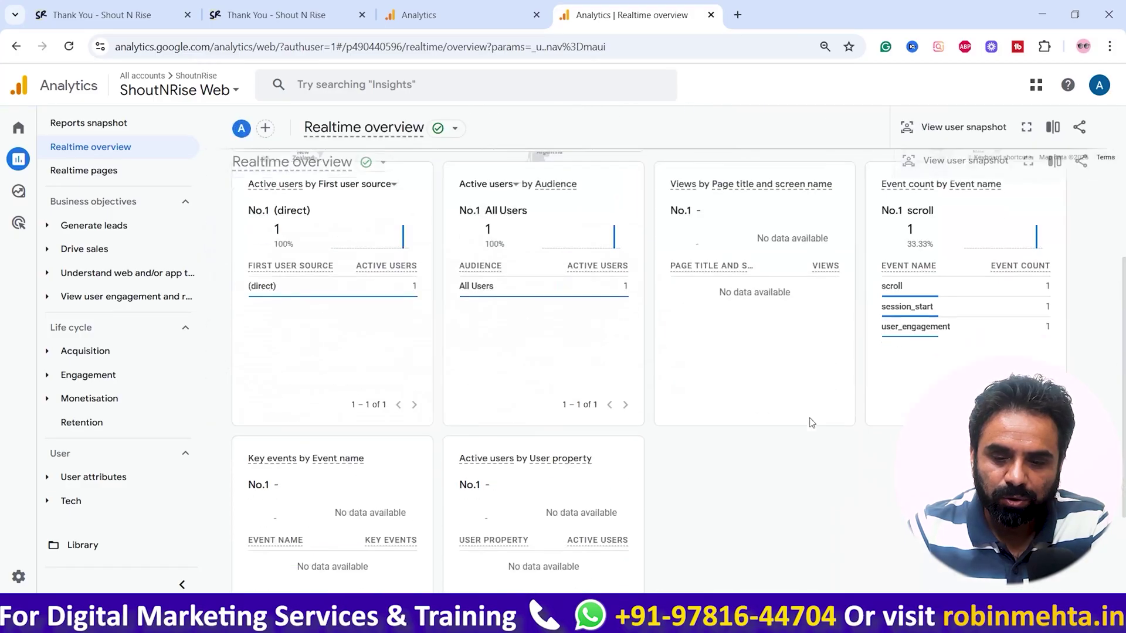
pyautogui.scroll(2, 828, 403)
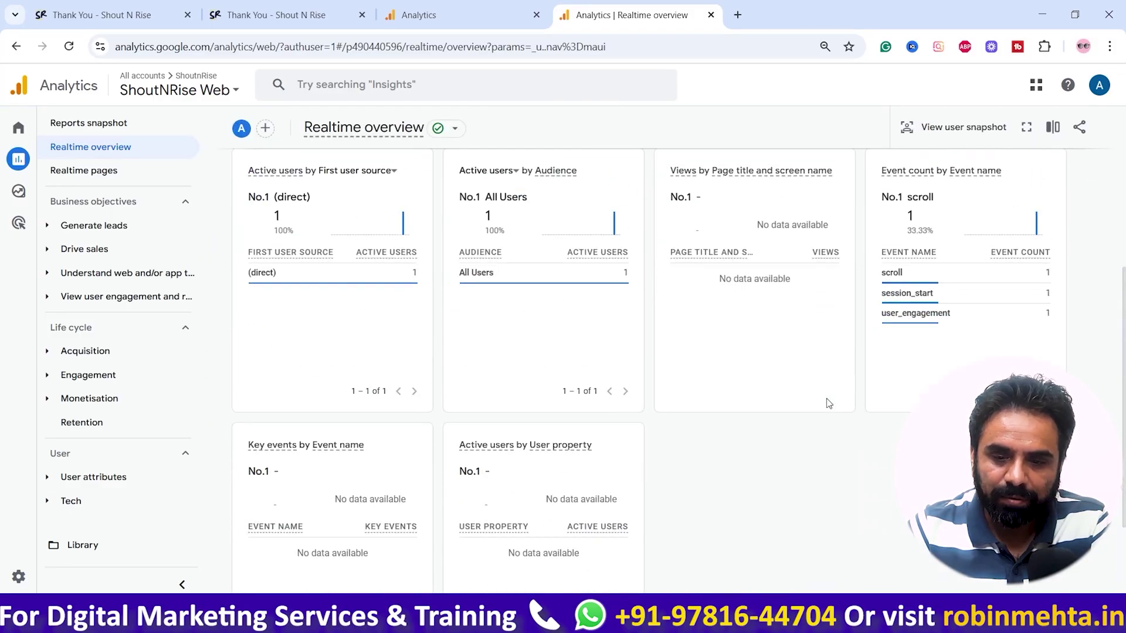
pyautogui.click(70, 47)
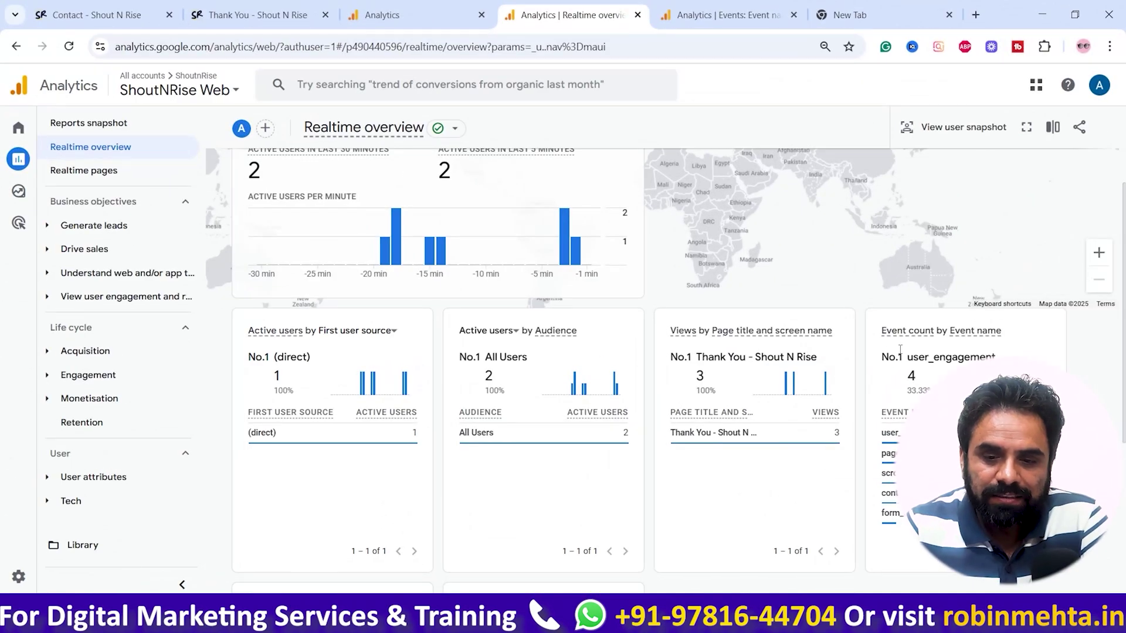
# Step: Compare the Realtime overview with the Events report showing 29 events, including 3 form_submit
pyautogui.scroll(1, 502, 243)
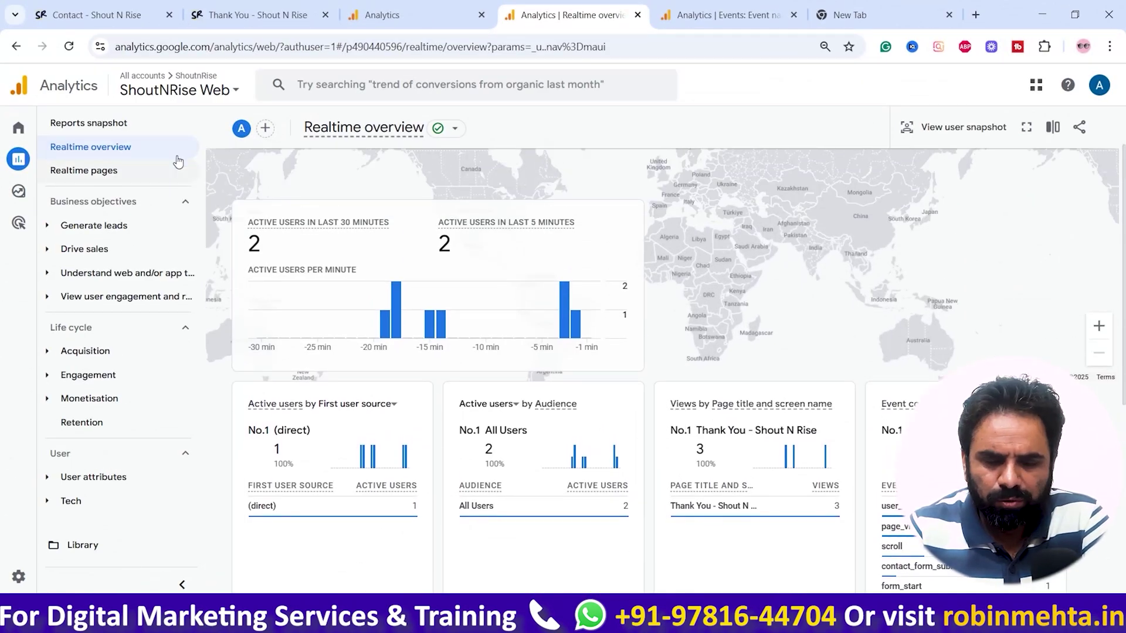
pyautogui.scroll(-1, 836, 364)
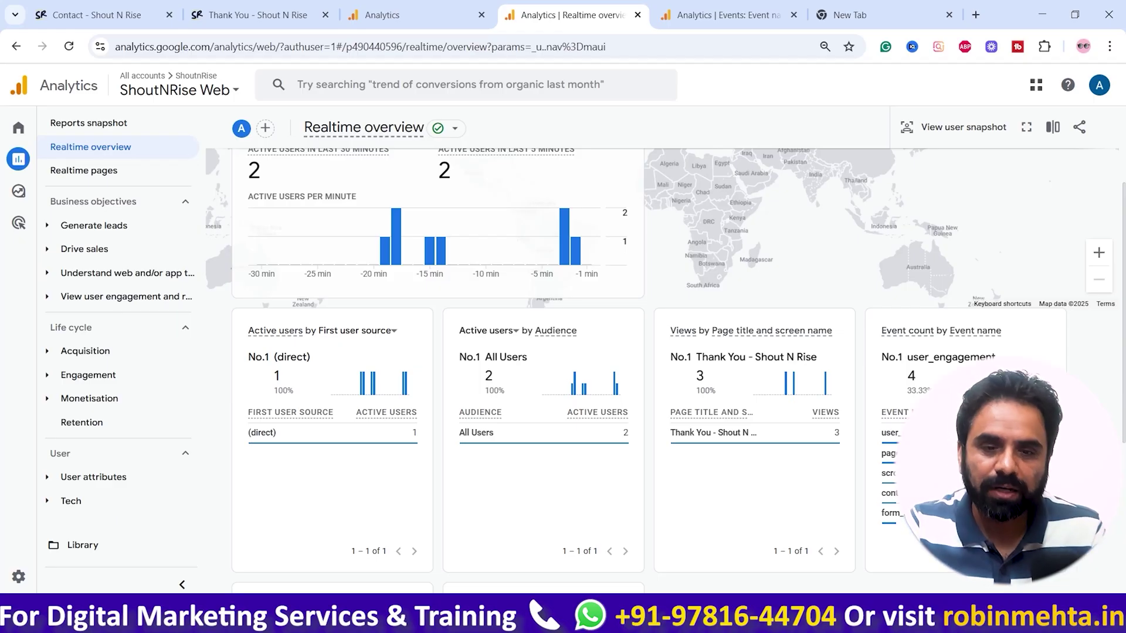
pyautogui.click(727, 15)
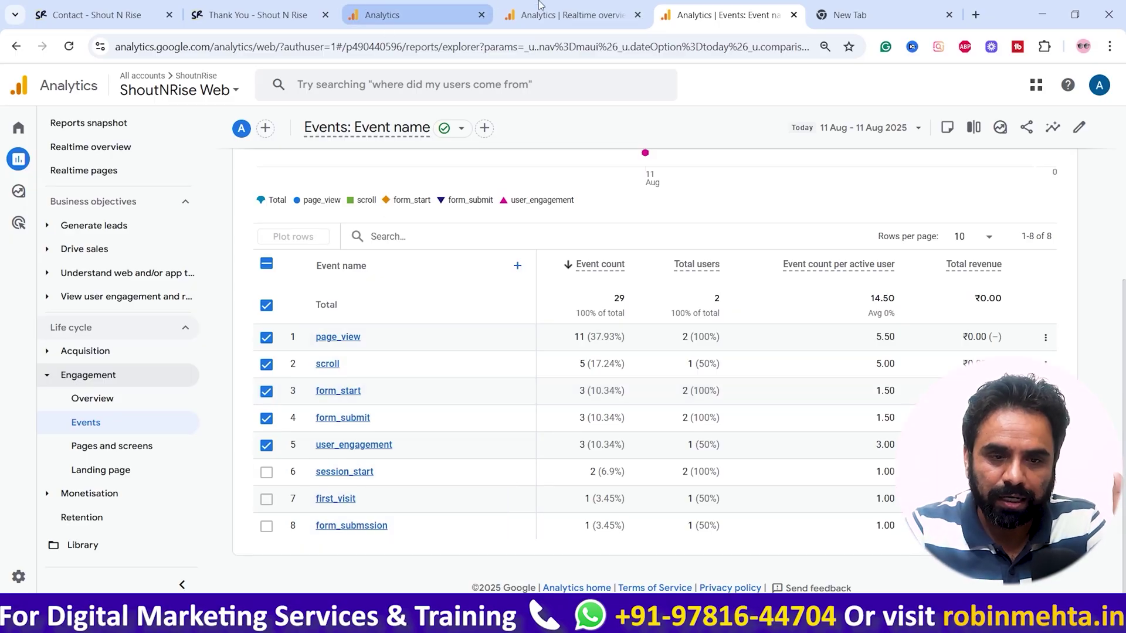
pyautogui.click(572, 14)
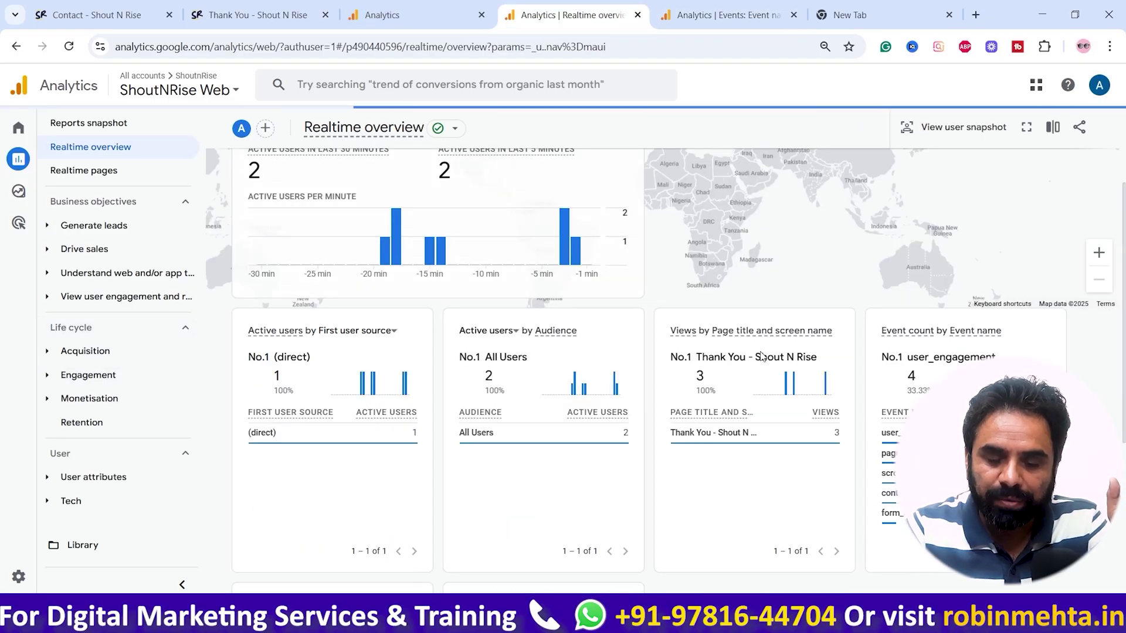